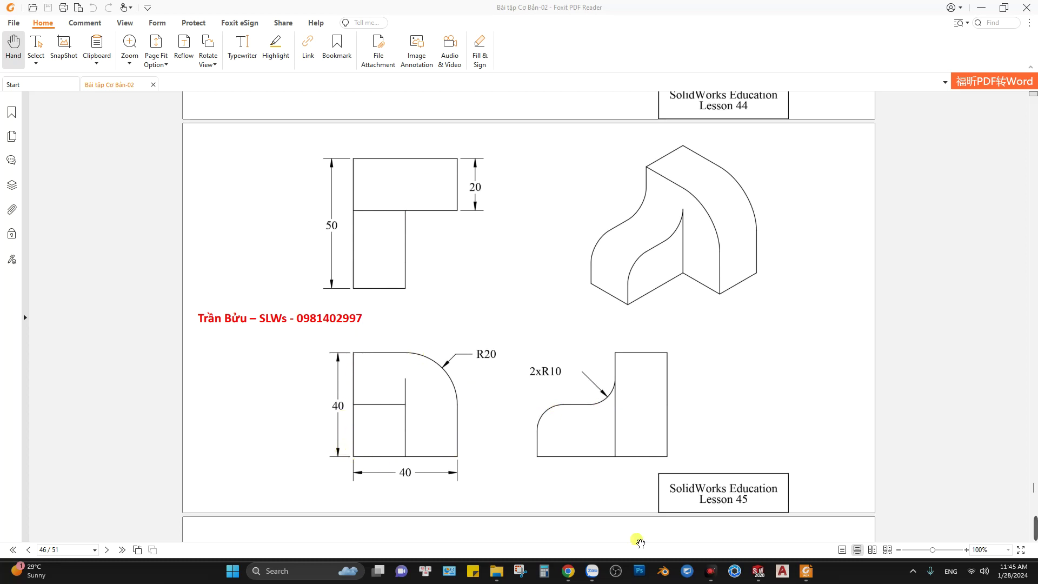
# Switch from the Lesson 45 PDF in Foxit to the empty SOLIDWORKS 2020 window
pyautogui.click(758, 571)
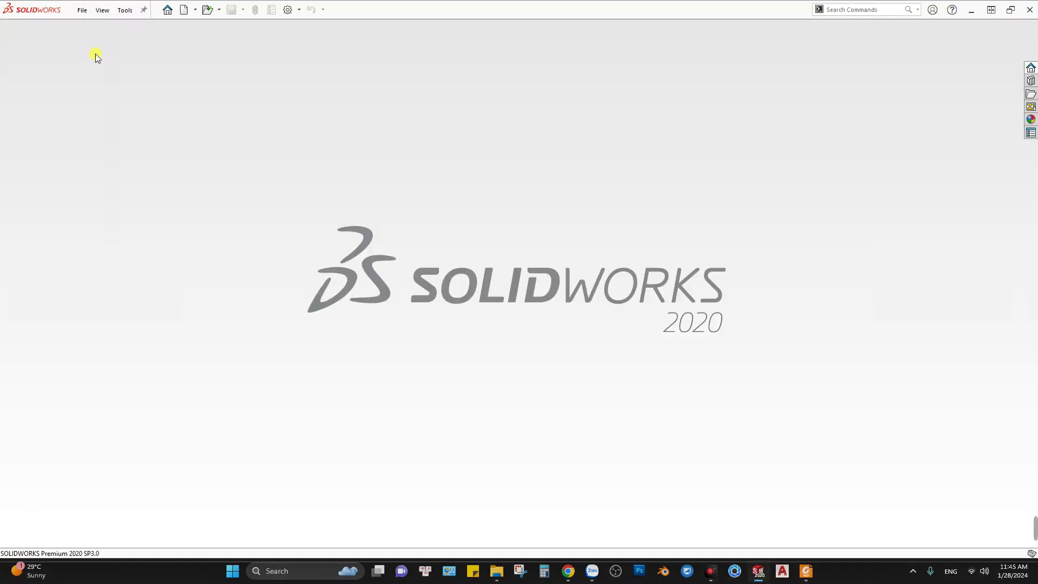
# Create a new part document and start a sketch on the Front Plane
pyautogui.click(82, 13)
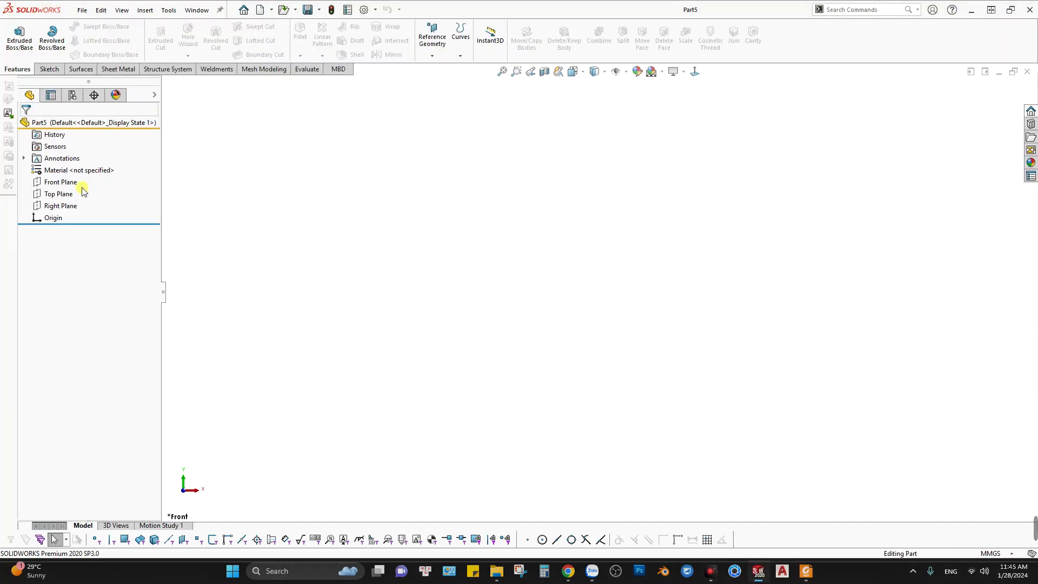
pyautogui.click(61, 182)
pyautogui.rightClick(589, 255)
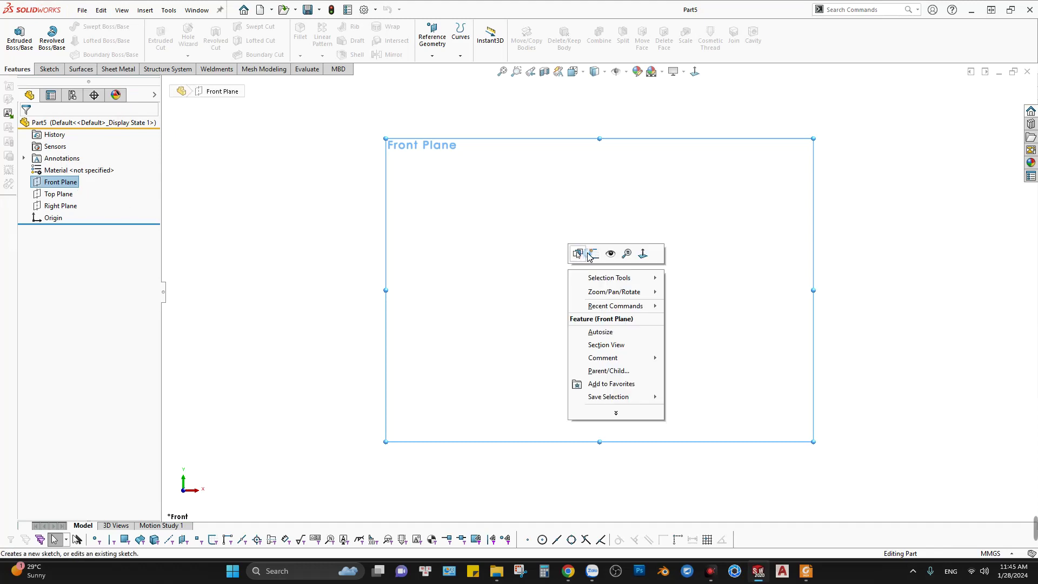
pyautogui.click(591, 254)
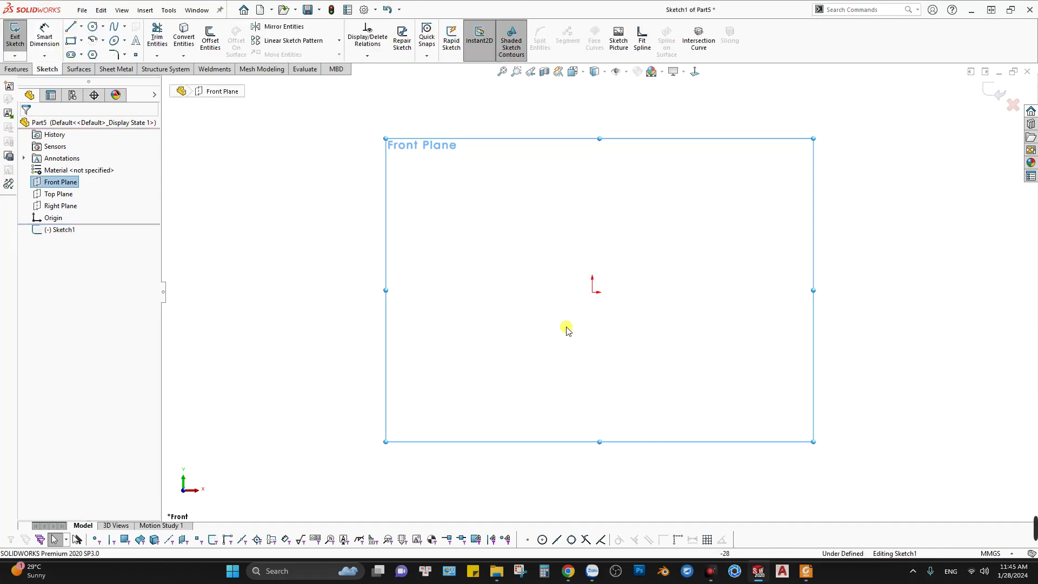
# Check the Lesson 45 drawing in the PDF, then return to the SOLIDWORKS sketch
pyautogui.hotkey('alt', 'Tab')
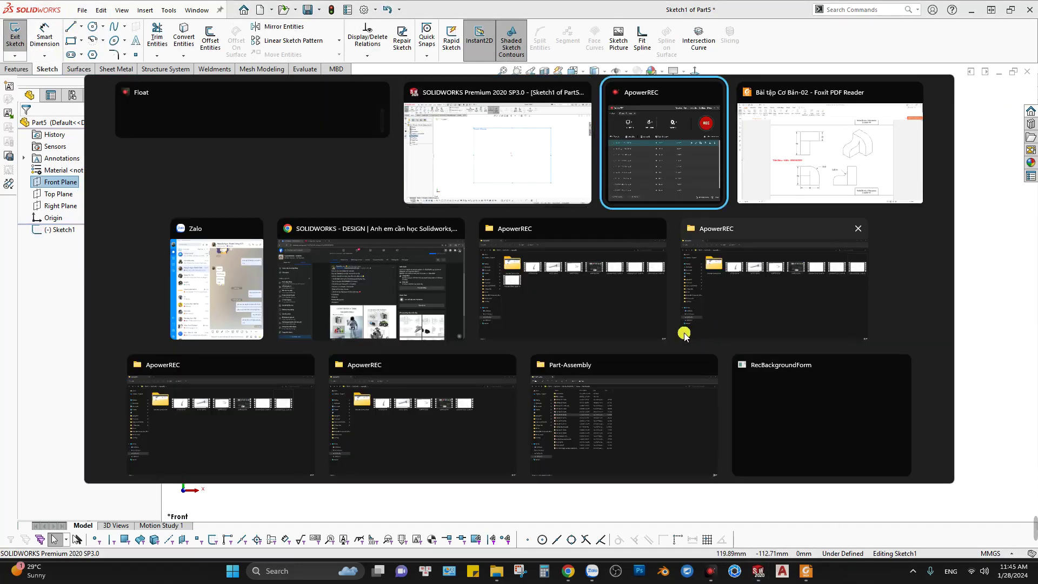
pyautogui.hotkey('alt', 'Tab')
pyautogui.hotkey('alt', 'Tab')
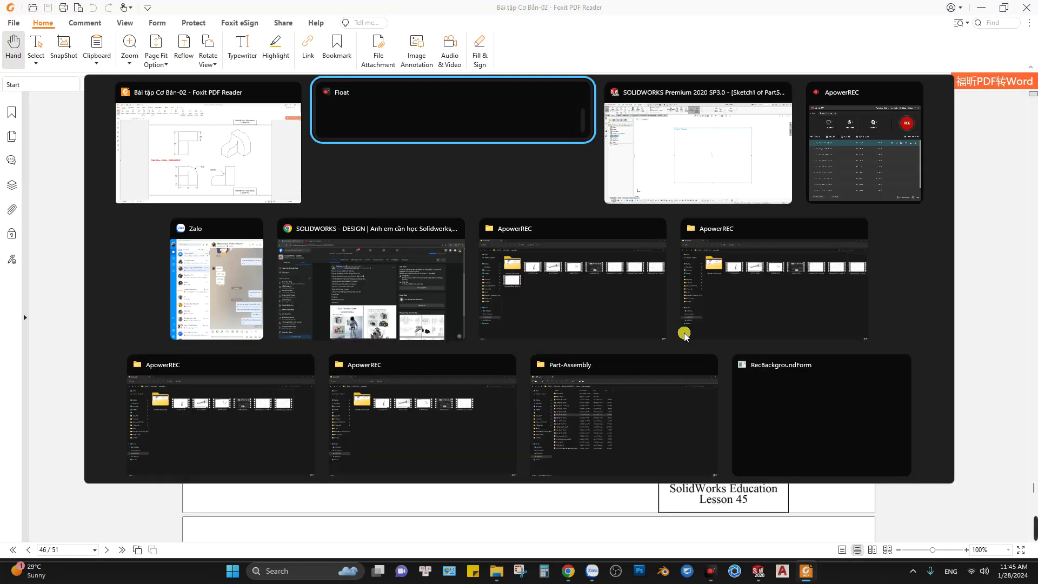
pyautogui.press('Tab')
pyautogui.hotkey('alt', 'Tab')
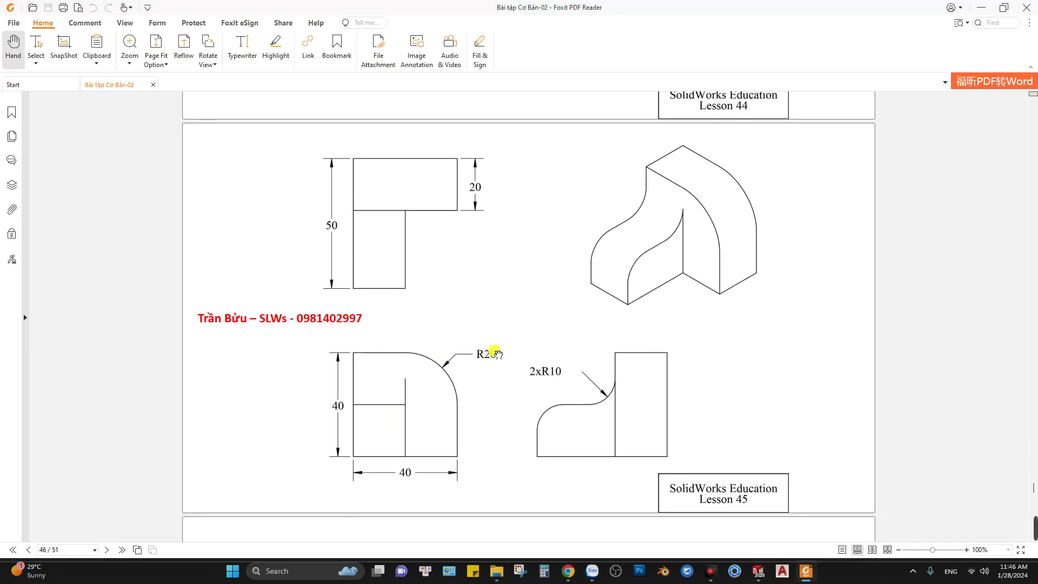
pyautogui.hotkey('alt', 'Tab')
# Draw a corner rectangle starting at the sketch origin
pyautogui.click(70, 41)
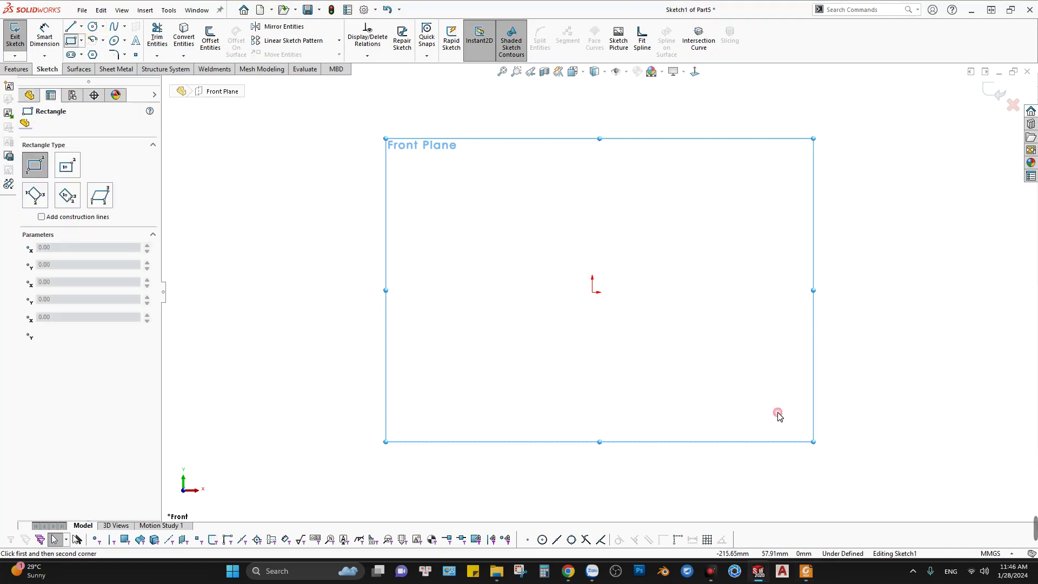
pyautogui.click(592, 292)
pyautogui.click(745, 155)
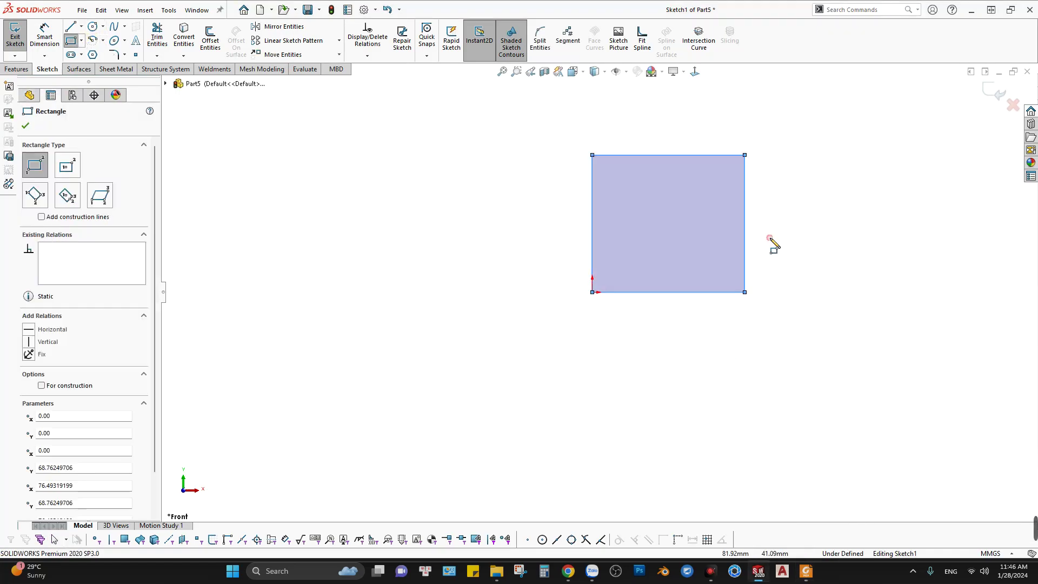
pyautogui.moveTo(775, 241); pyautogui.dragTo(810, 157, button='right')
pyautogui.press('Escape')
# Dimension the rectangle's bottom edge to 40 mm
pyautogui.moveTo(616, 334); pyautogui.dragTo(540, 228)
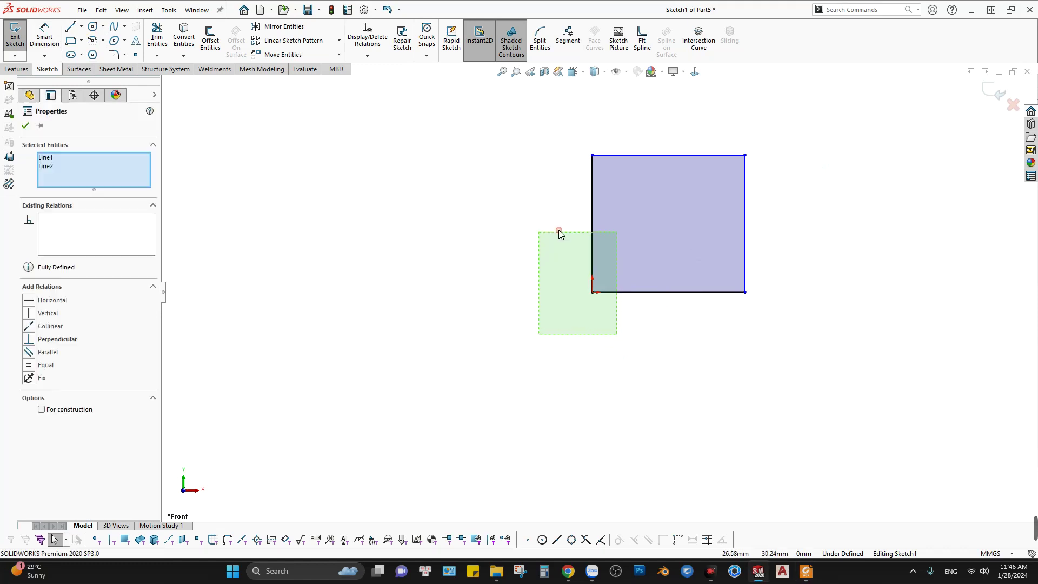
pyautogui.click(674, 292)
pyautogui.click(674, 361)
pyautogui.write('40')
pyautogui.press('Return')
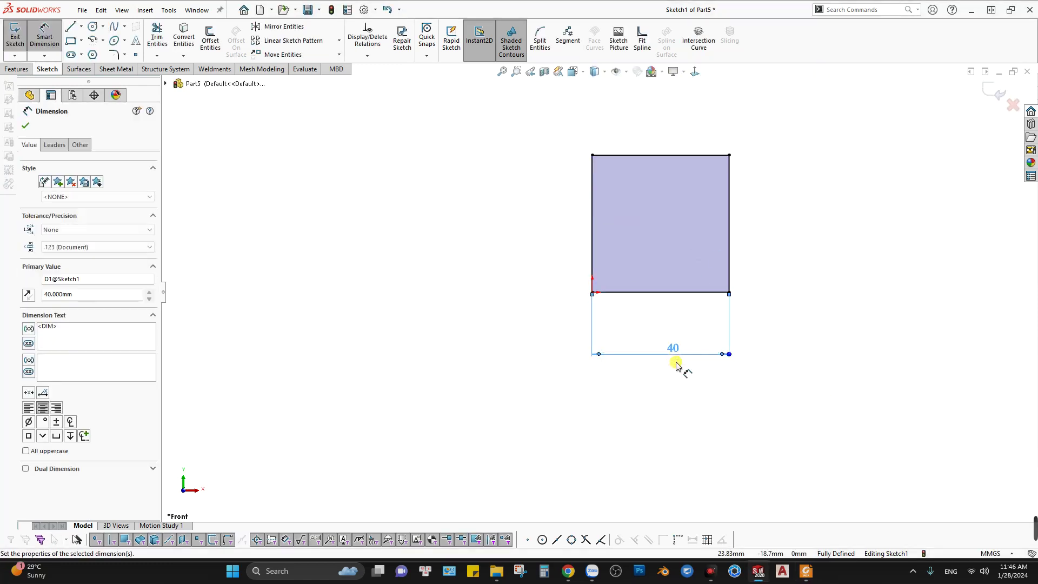
# Round the rectangle's top-right corner with an R20 sketch fillet
pyautogui.moveTo(764, 362)
pyautogui.mouseDown(button='right')
pyautogui.moveTo(764, 339)
pyautogui.moveTo(792, 403)
pyautogui.mouseUp(button='right')
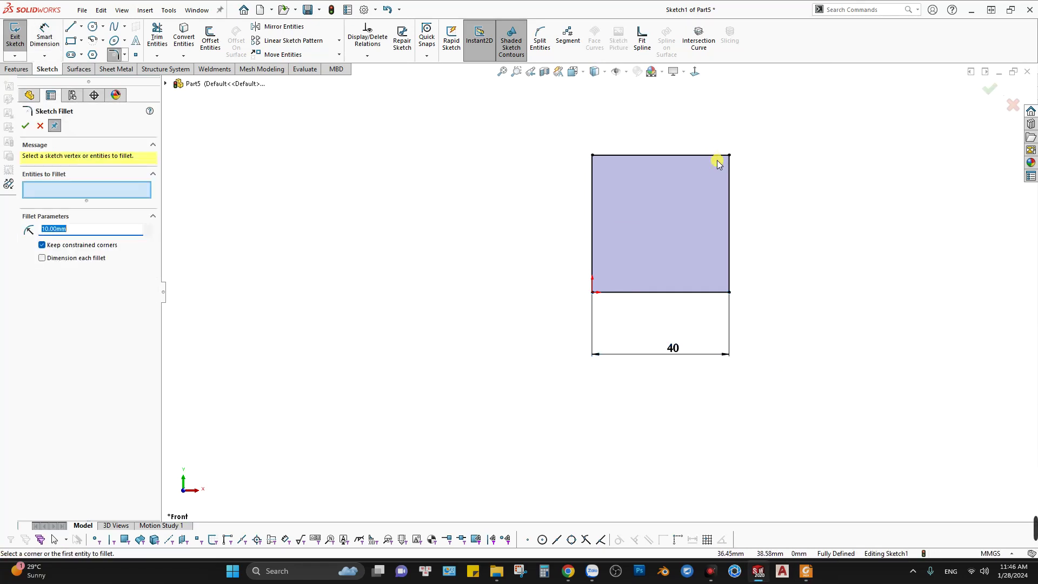
pyautogui.write('20')
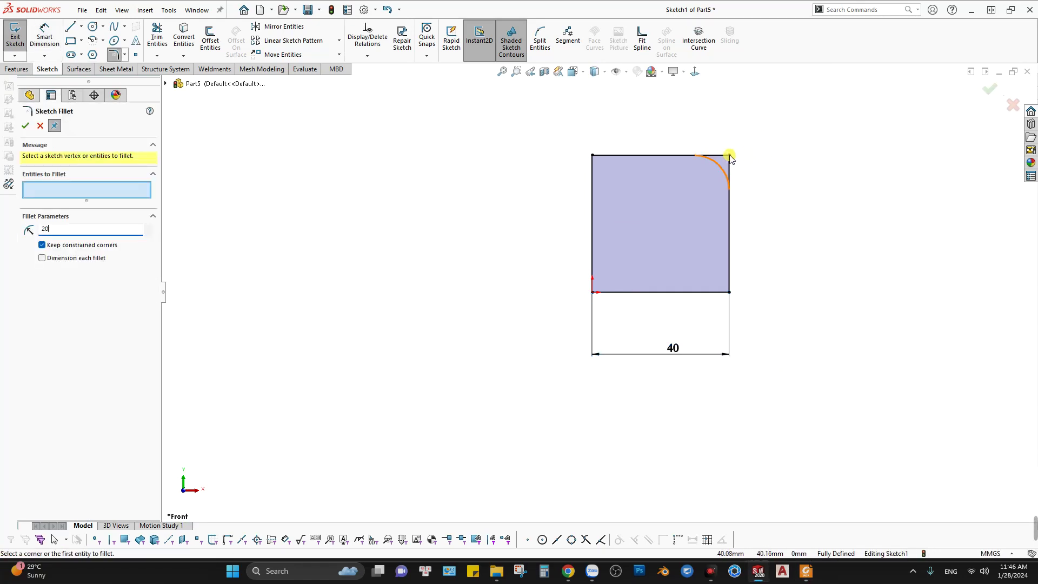
pyautogui.click(729, 156)
pyautogui.click(25, 126)
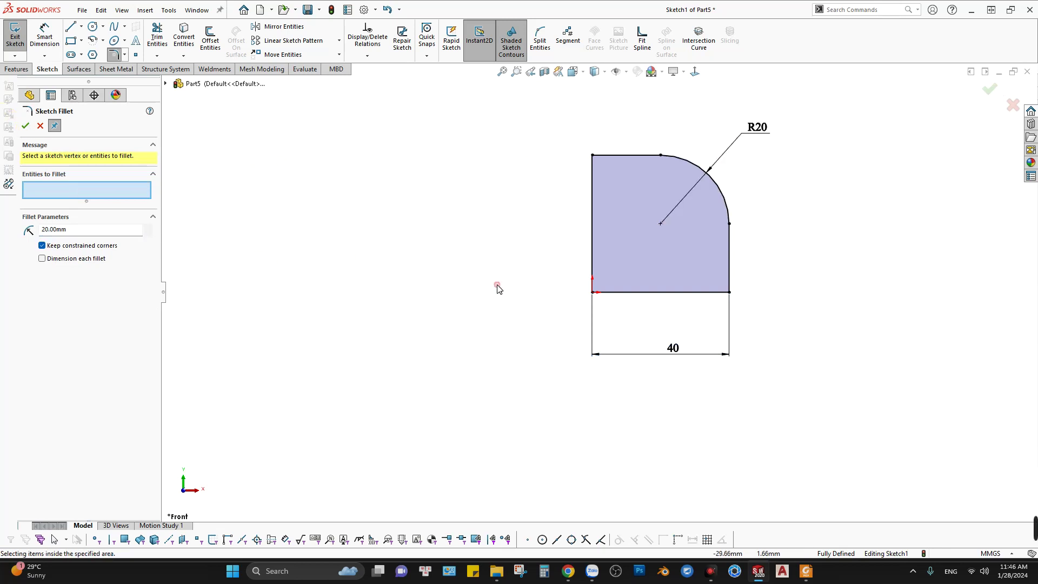
pyautogui.click(25, 126)
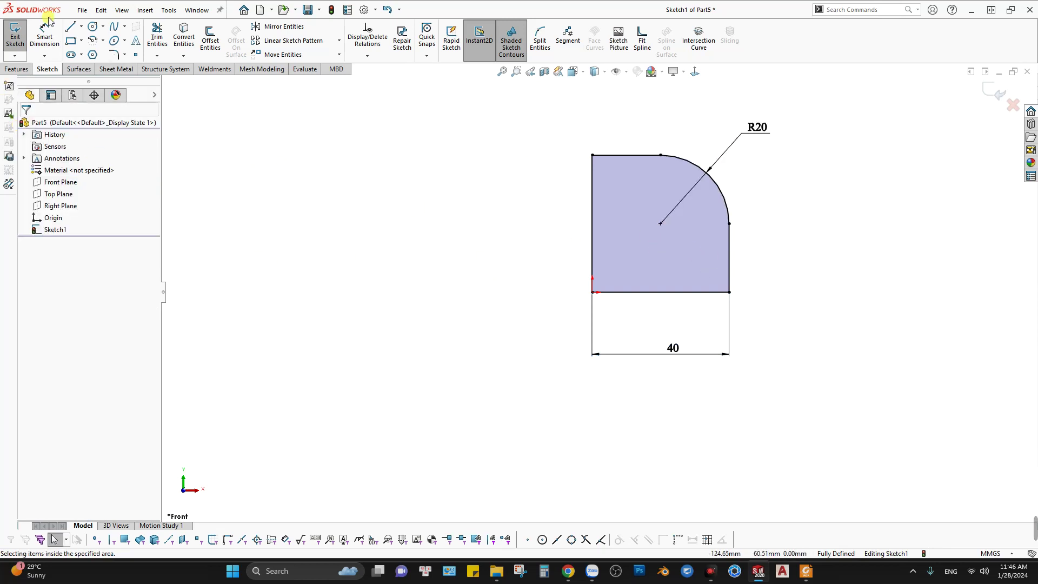
# Extrude Sketch1 into the solid block Boss-Extrude1
pyautogui.click(17, 69)
pyautogui.click(28, 50)
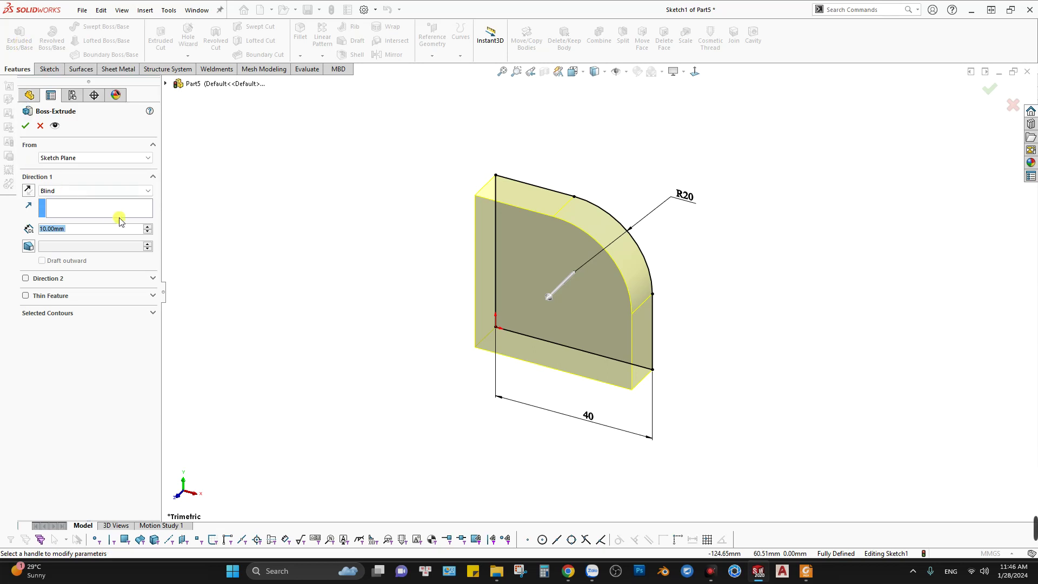
pyautogui.click(148, 227)
pyautogui.click(25, 125)
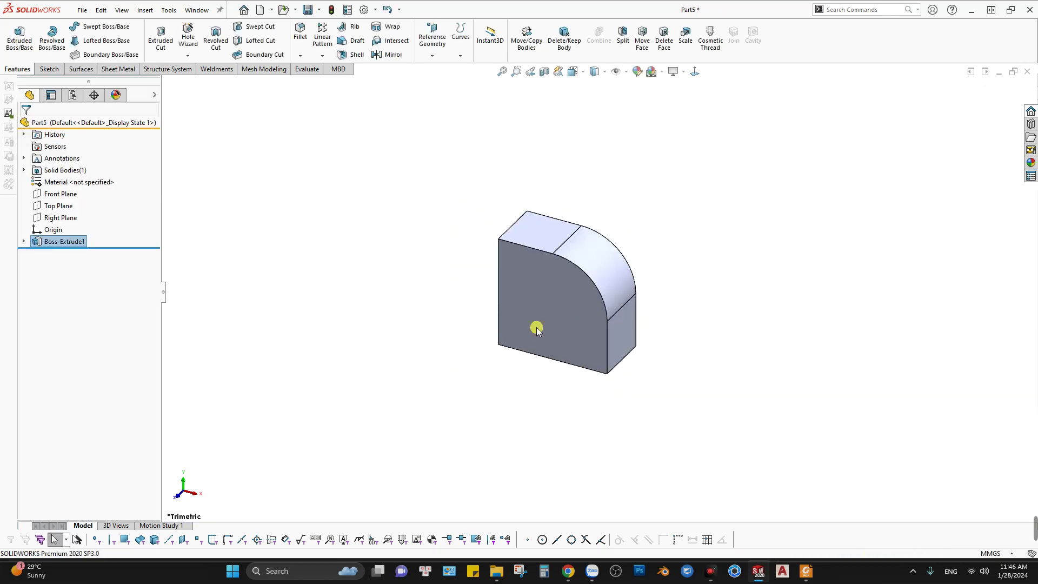
# Compare with the PDF drawing, then orbit the block to show its side face
pyautogui.hotkey('alt', 'Tab')
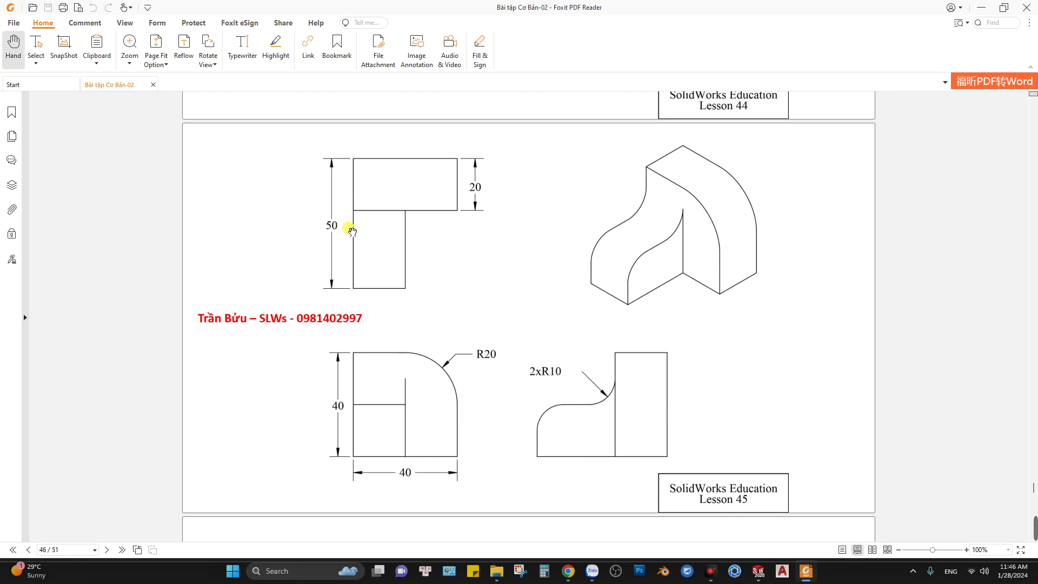
pyautogui.hotkey('alt', 'Tab')
pyautogui.moveTo(563, 304)
pyautogui.mouseDown(button='middle')
pyautogui.moveTo(607, 290)
pyautogui.moveTo(531, 290)
pyautogui.mouseUp(button='middle')
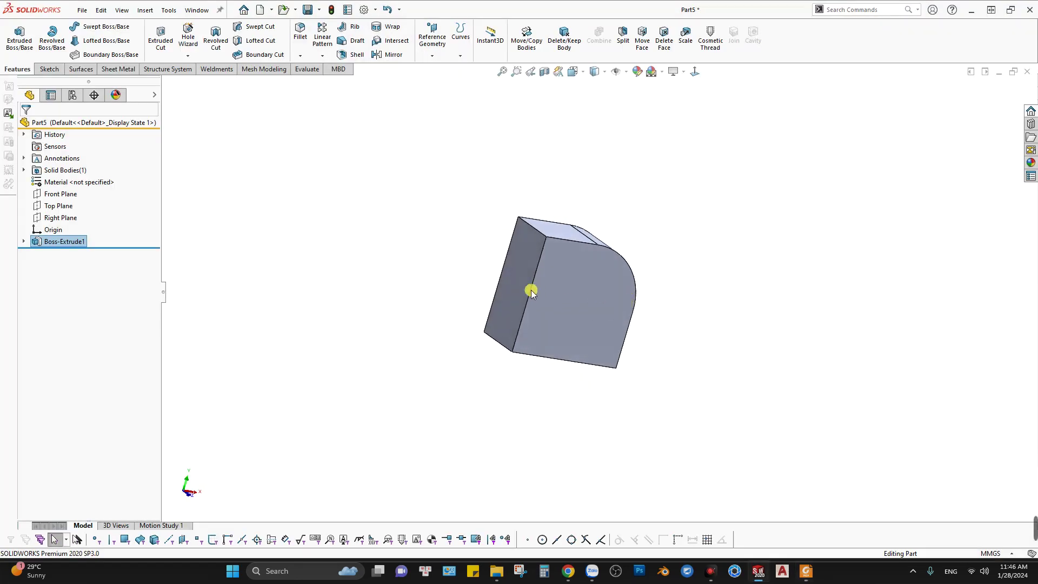
# Start a new sketch on the block's flat side face
pyautogui.click(513, 296)
pyautogui.rightClick(514, 296)
pyautogui.click(540, 280)
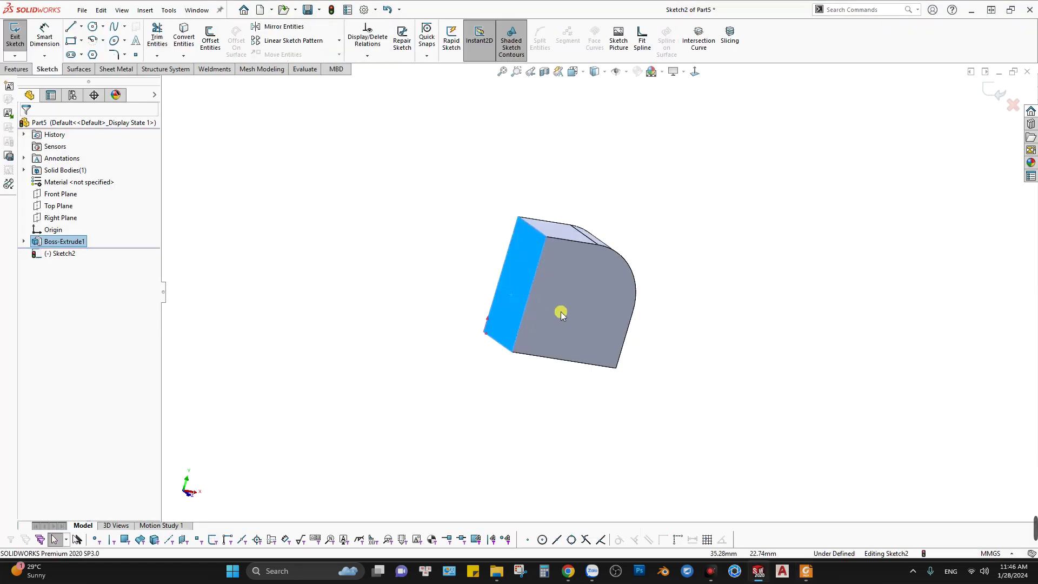
pyautogui.moveTo(543, 276); pyautogui.dragTo(475, 262, button='middle')
# Check the PDF, view the sketch face from Right, then return to the drawing
pyautogui.hotkey('alt', 'Tab')
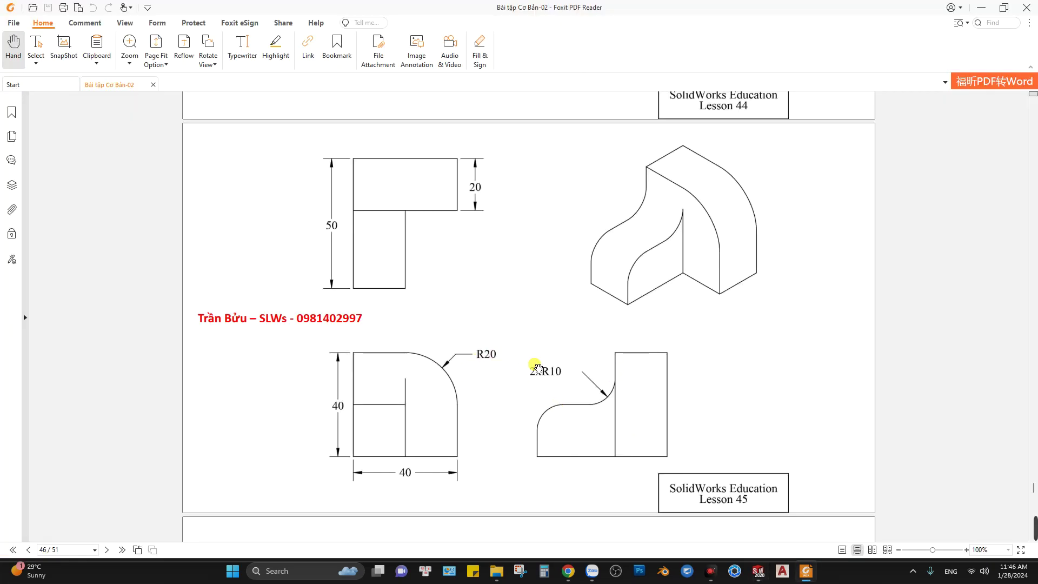
pyautogui.hotkey('alt', 'Tab')
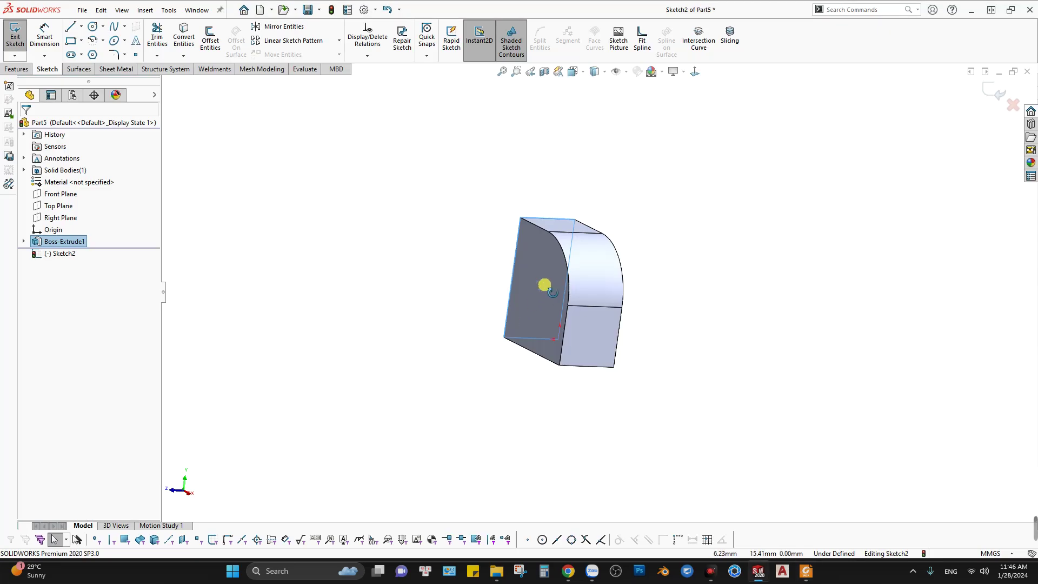
pyautogui.moveTo(539, 283); pyautogui.dragTo(522, 265, button='middle')
pyautogui.press('space')
pyautogui.click(458, 348)
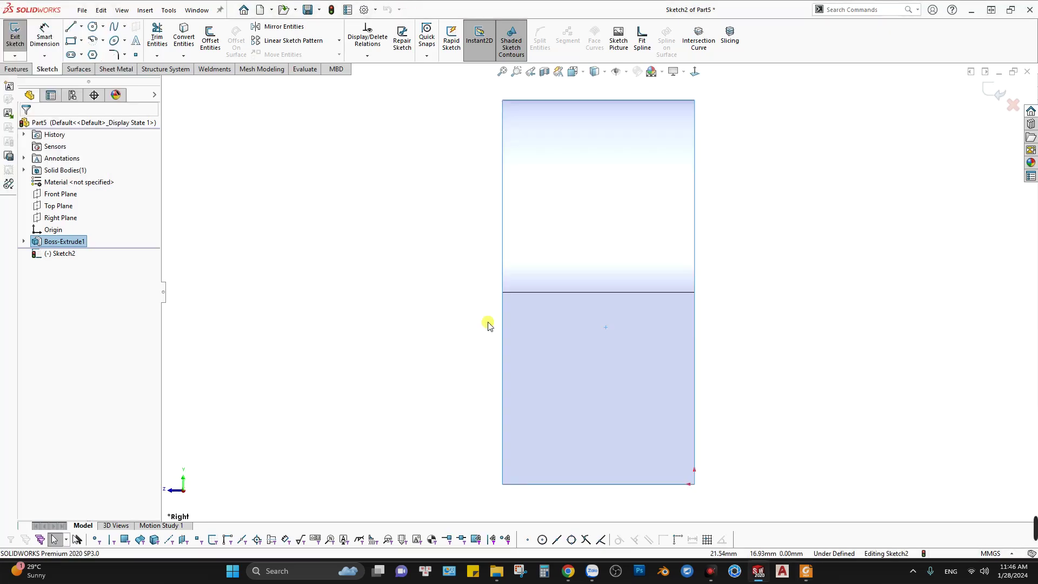
pyautogui.hotkey('alt', 'Tab')
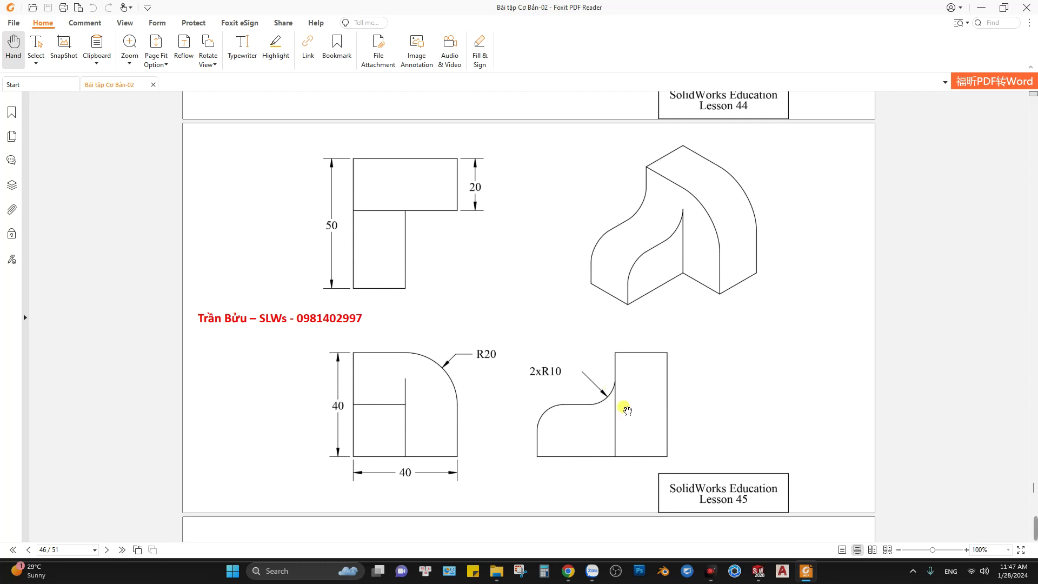
# Sketch a rectangle from the block's bottom corner extending to its left
pyautogui.click(70, 41)
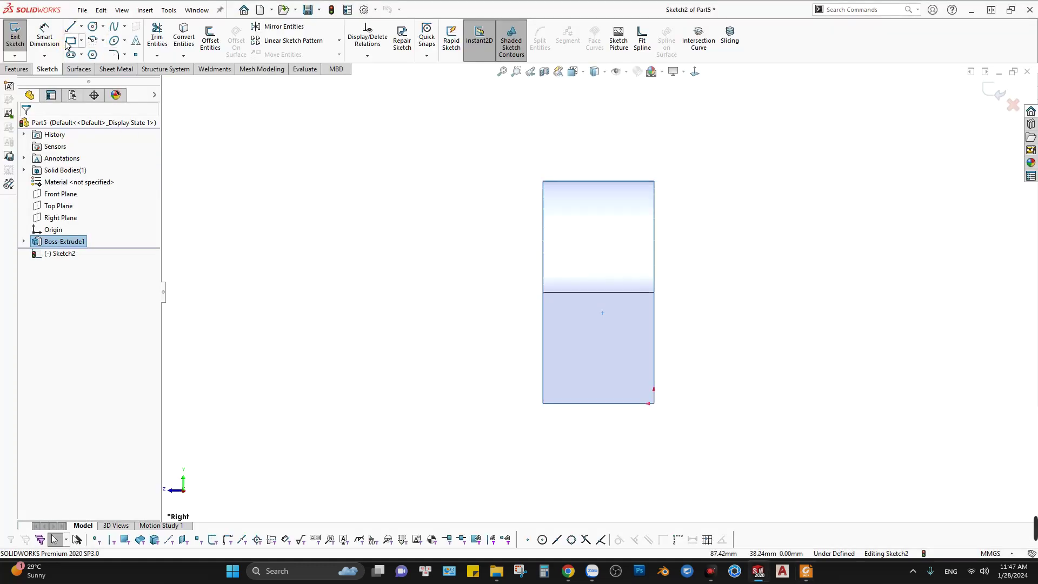
pyautogui.click(543, 403)
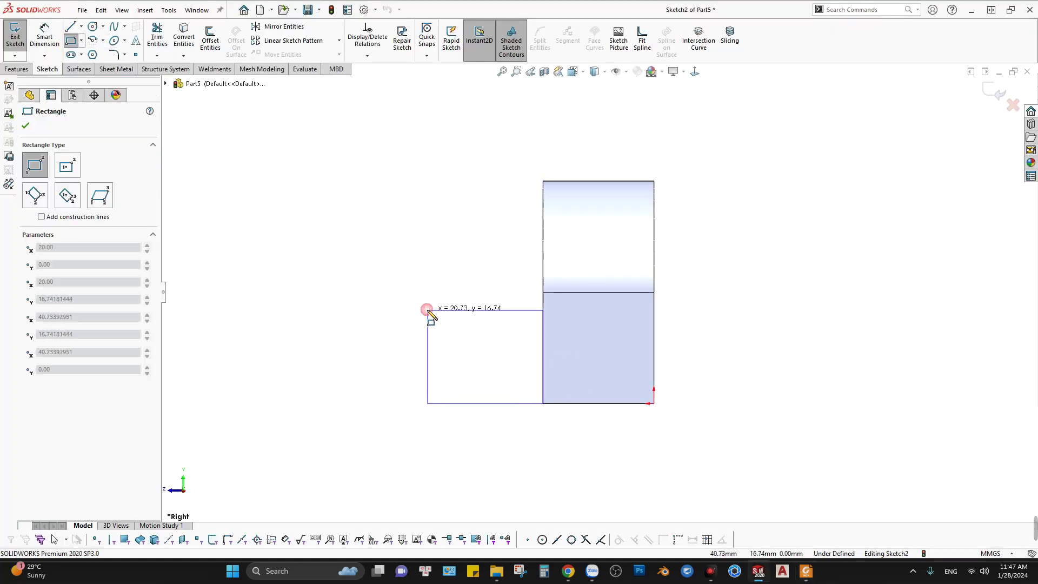
pyautogui.click(356, 307)
pyautogui.moveTo(302, 255); pyautogui.dragTo(301, 179, button='right')
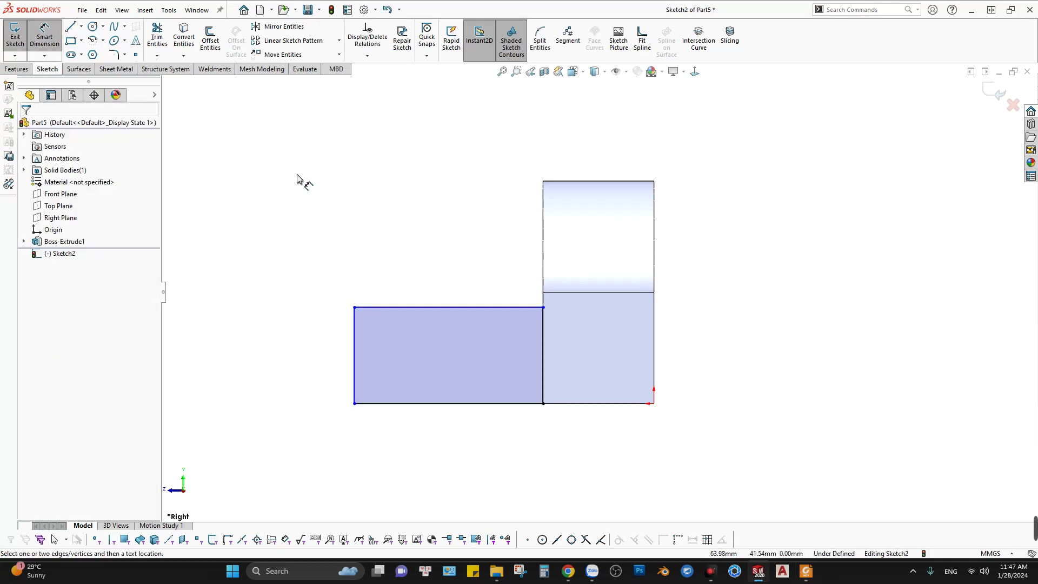
# Dimension the rectangle's left edge to 20 mm high, checking the PDF drawing
pyautogui.click(354, 325)
pyautogui.click(295, 345)
pyautogui.write('20')
pyautogui.press('Return')
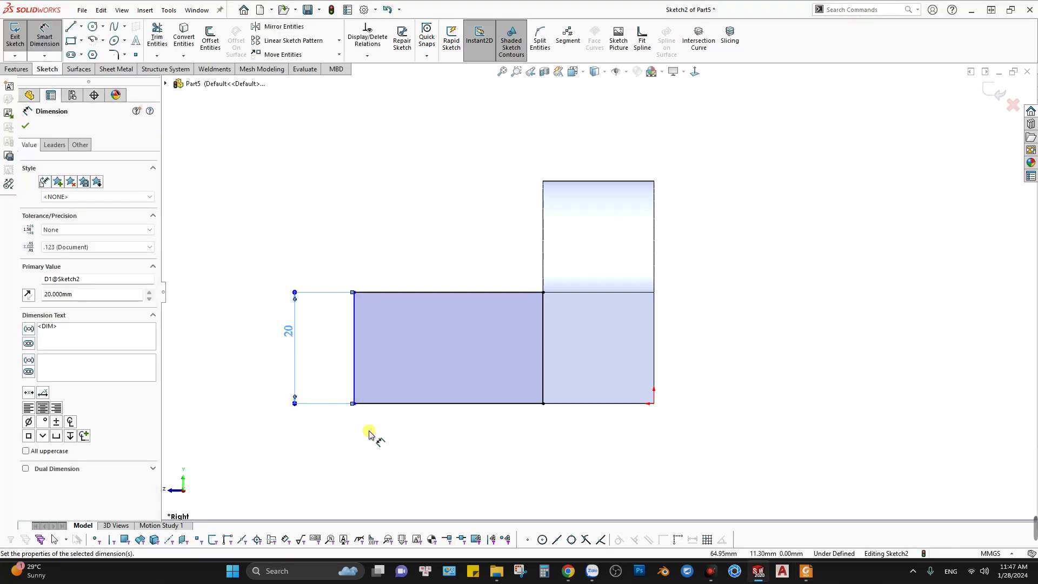
pyautogui.click(414, 403)
pyautogui.hotkey('alt', 'Tab')
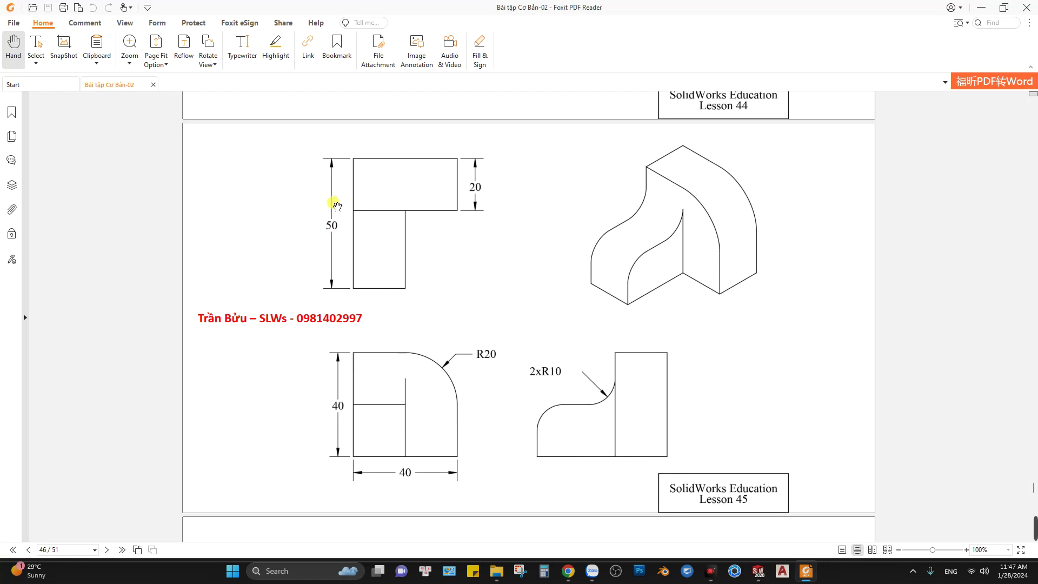
pyautogui.hotkey('alt', 'Tab')
pyautogui.press('Escape')
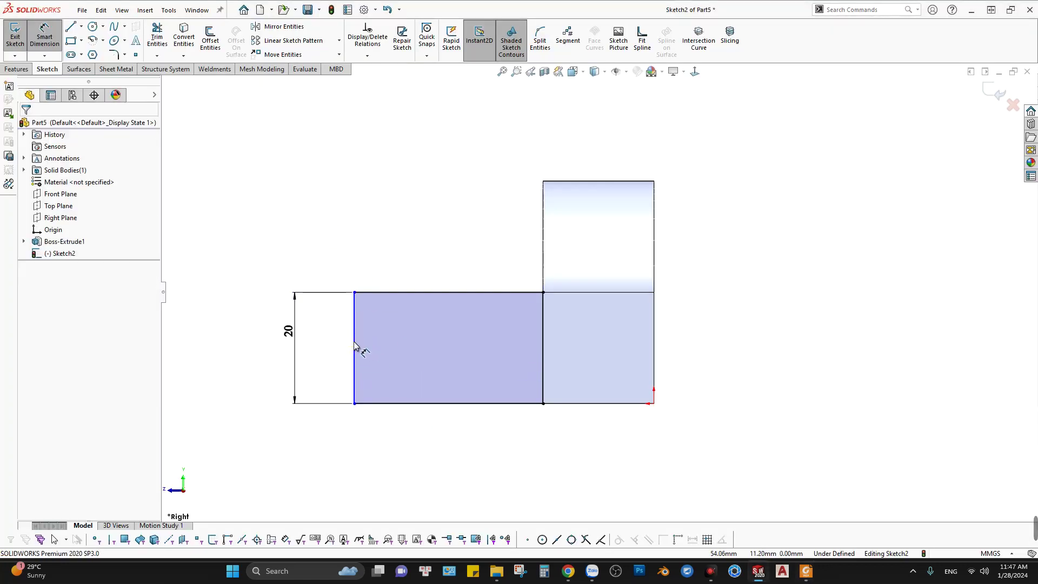
# Dimension the rectangle's width to 50 mm
pyautogui.click(652, 353)
pyautogui.press('Escape')
pyautogui.click(600, 404)
pyautogui.click(501, 464)
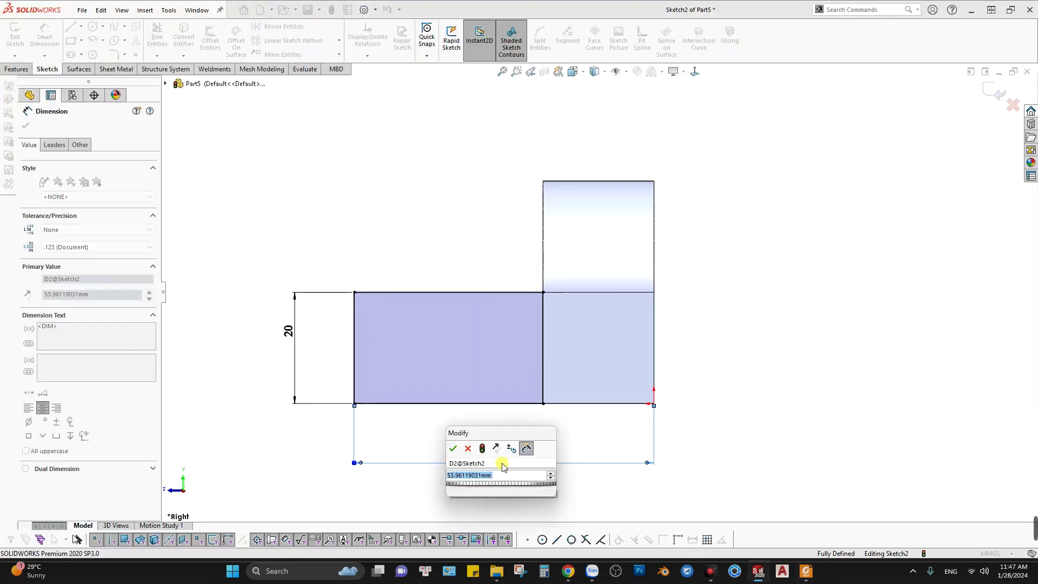
pyautogui.press('Return')
pyautogui.write('50')
pyautogui.press('Return')
# Start a 20 mm Boss-Extrude of the step sketch, checking its direction against the PDF drawing
pyautogui.click(16, 69)
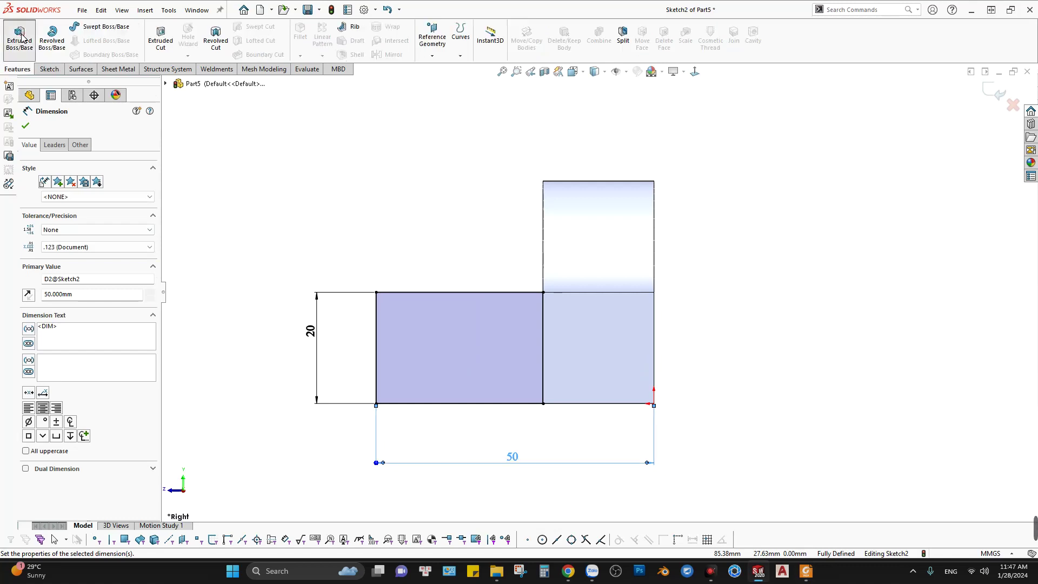
pyautogui.click(20, 38)
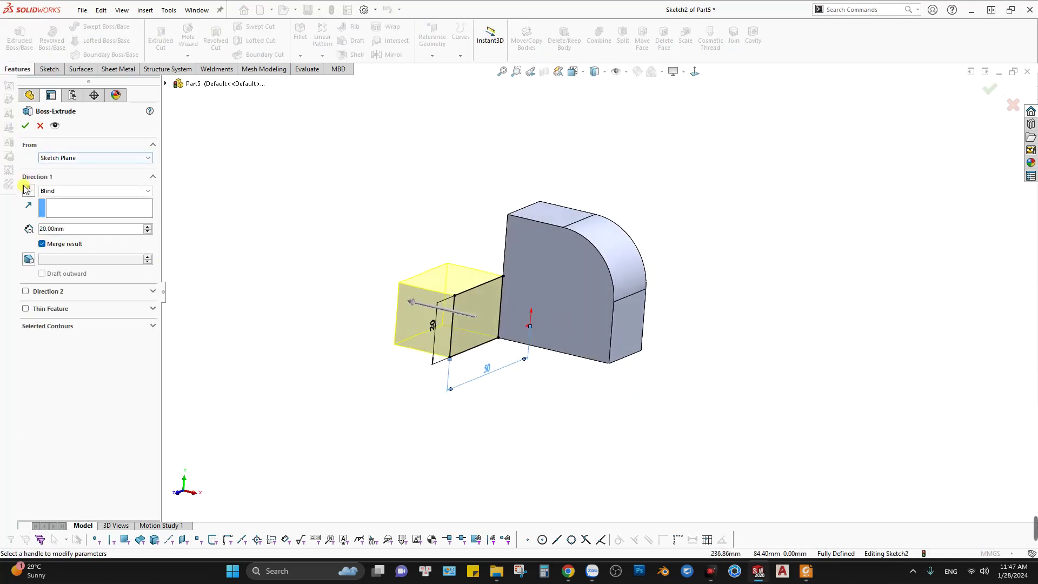
pyautogui.hotkey('alt', 'Tab')
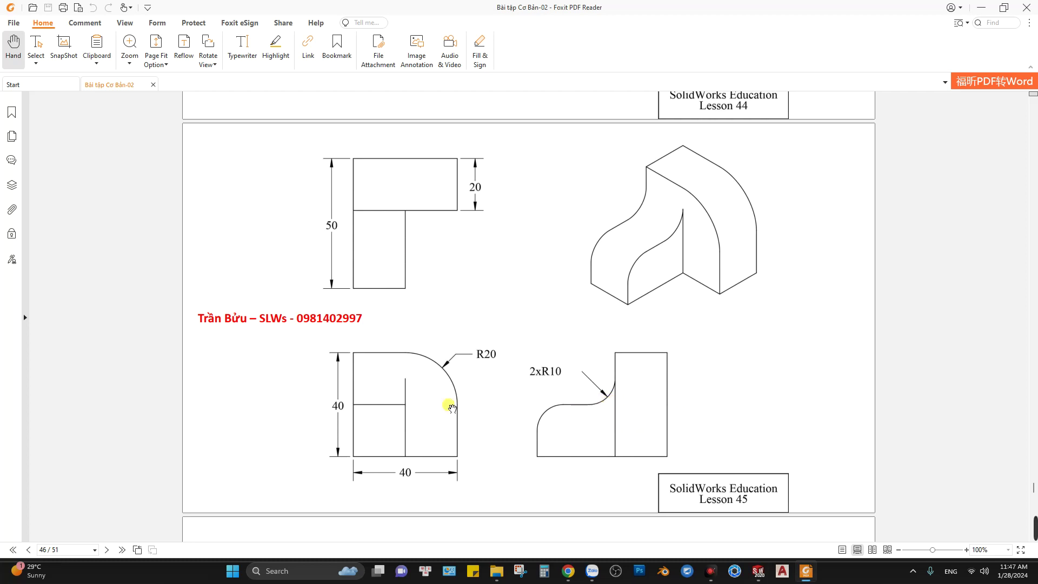
pyautogui.hotkey('alt', 'Tab')
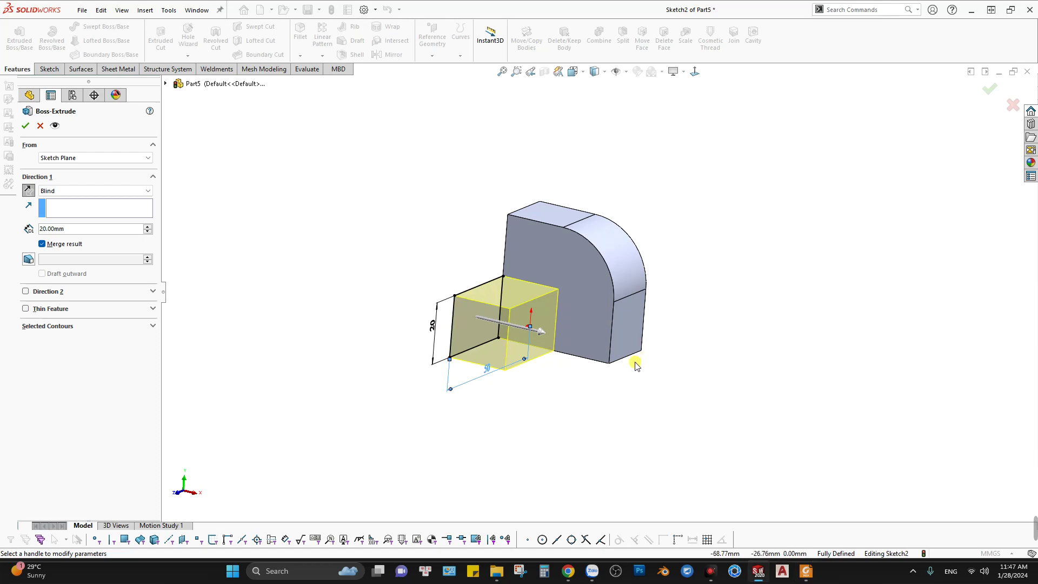
pyautogui.hotkey('alt', 'Tab')
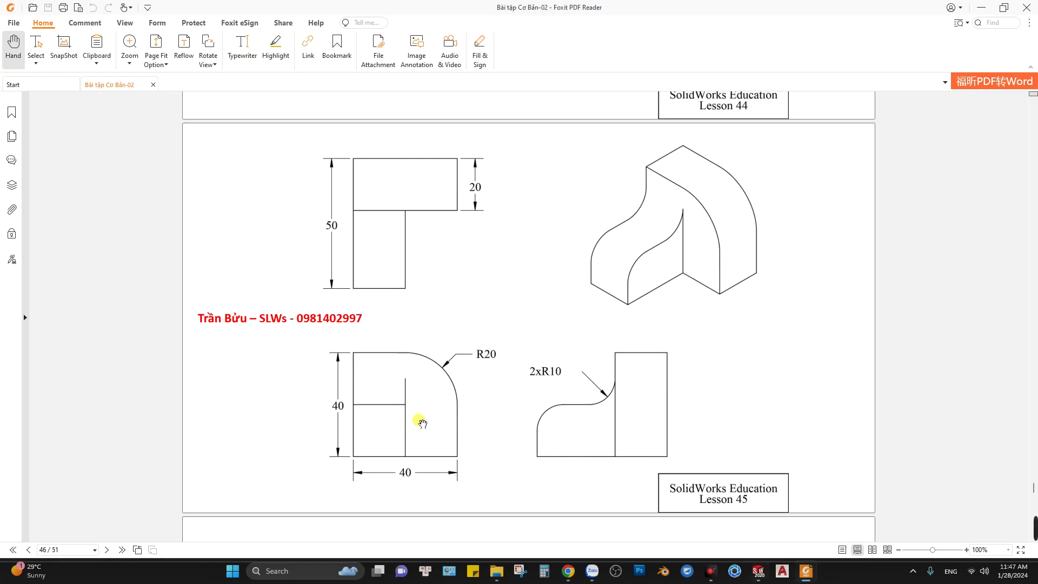
pyautogui.hotkey('alt', 'Tab')
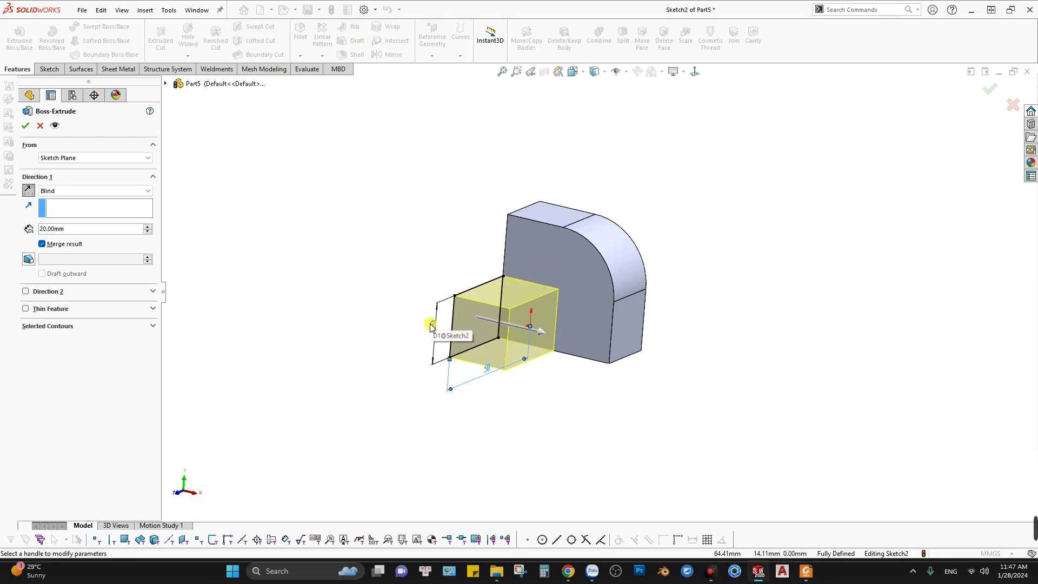
pyautogui.hotkey('alt', 'Tab')
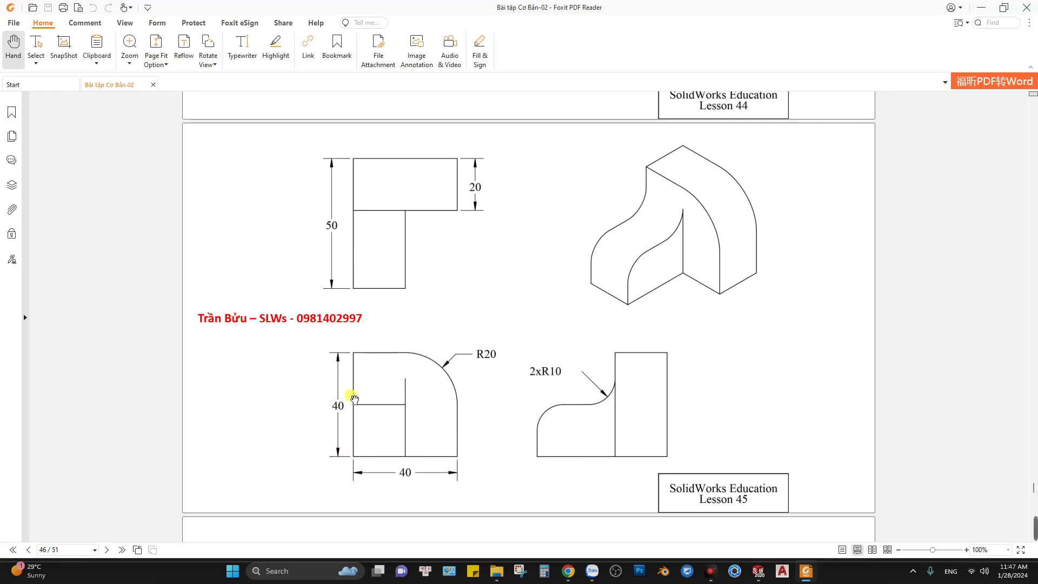
pyautogui.hotkey('alt', 'Tab')
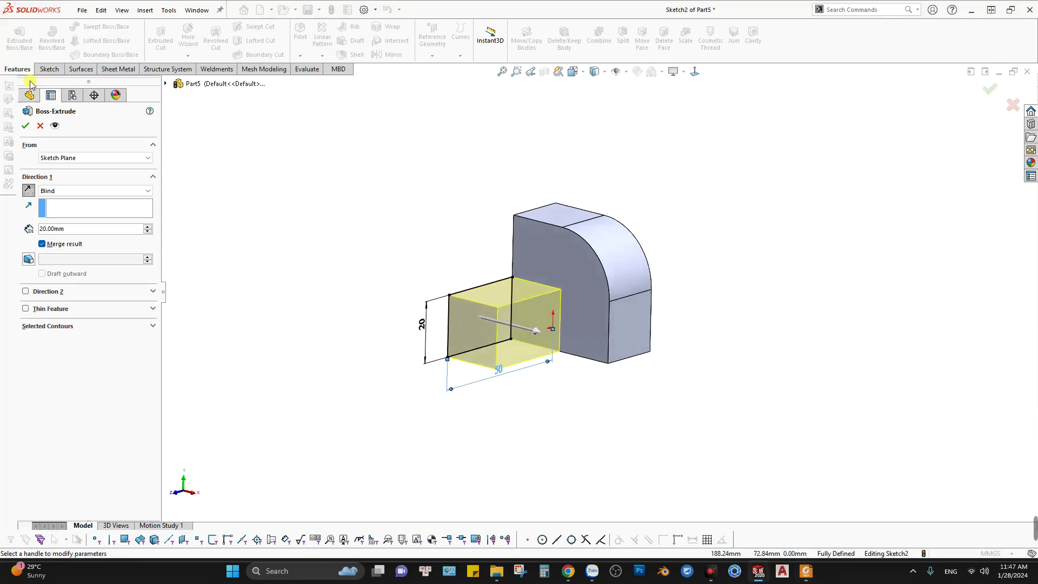
# Accept the 20 mm step extrusion and fillet both its top edges at R10
pyautogui.click(25, 126)
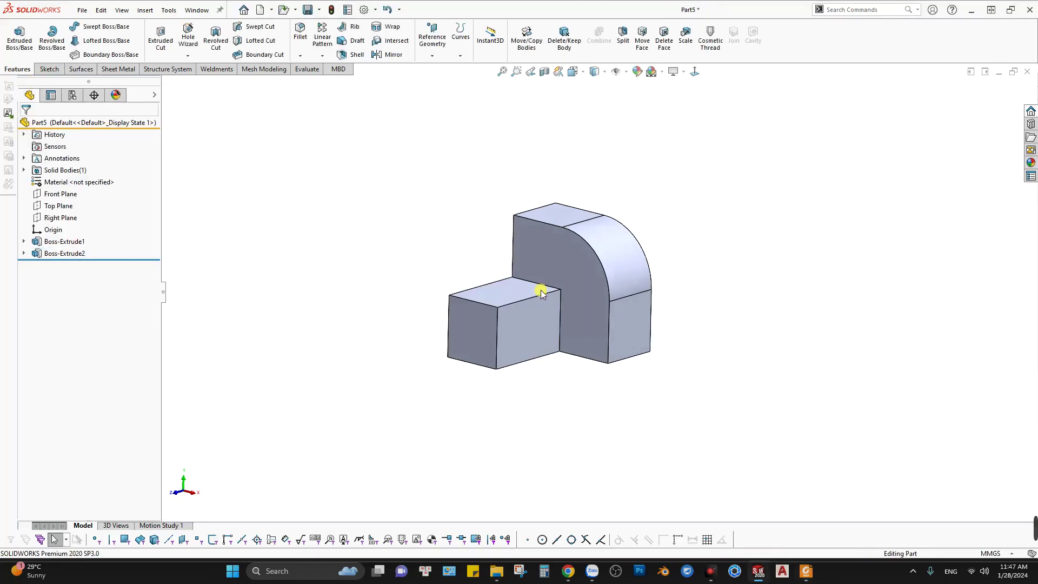
pyautogui.click(546, 290)
pyautogui.click(648, 254)
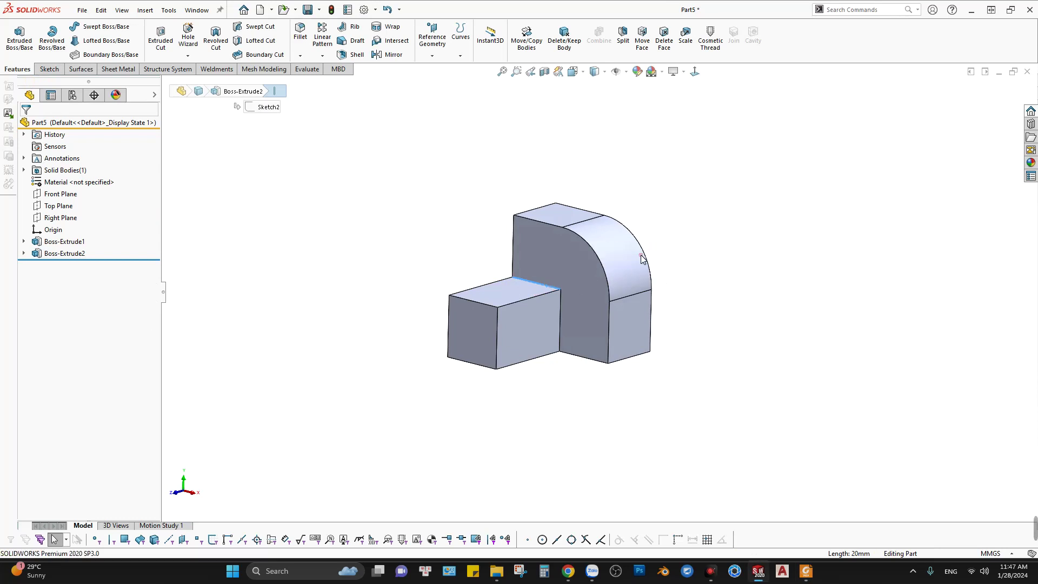
pyautogui.click(479, 307)
pyautogui.click(73, 140)
pyautogui.click(26, 125)
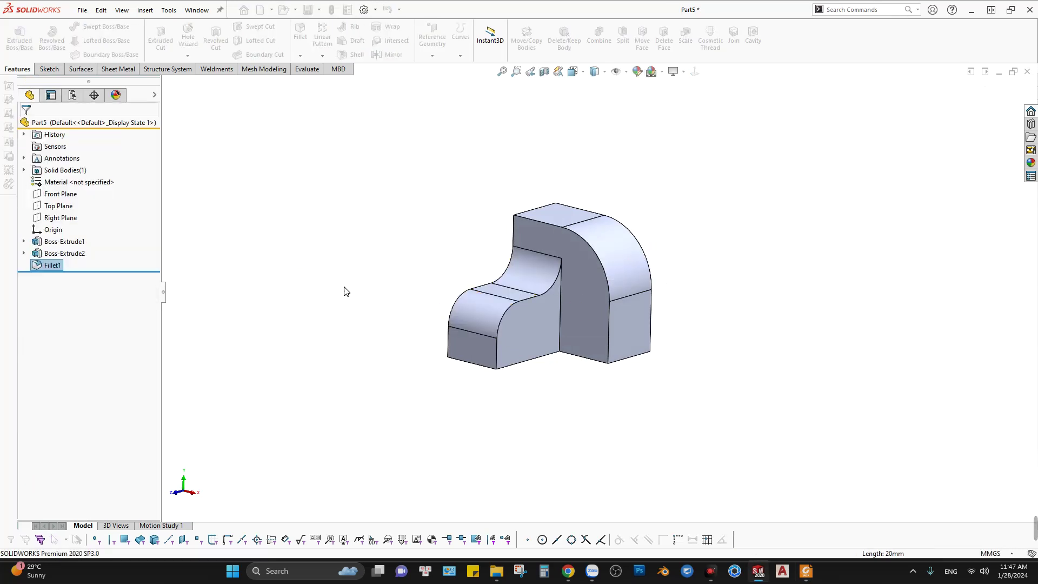
# Orbit to view the new S-curve and select the step block's sketch
pyautogui.moveTo(346, 292)
pyautogui.mouseDown(button='middle')
pyautogui.moveTo(584, 290)
pyautogui.moveTo(549, 297)
pyautogui.mouseUp(button='middle')
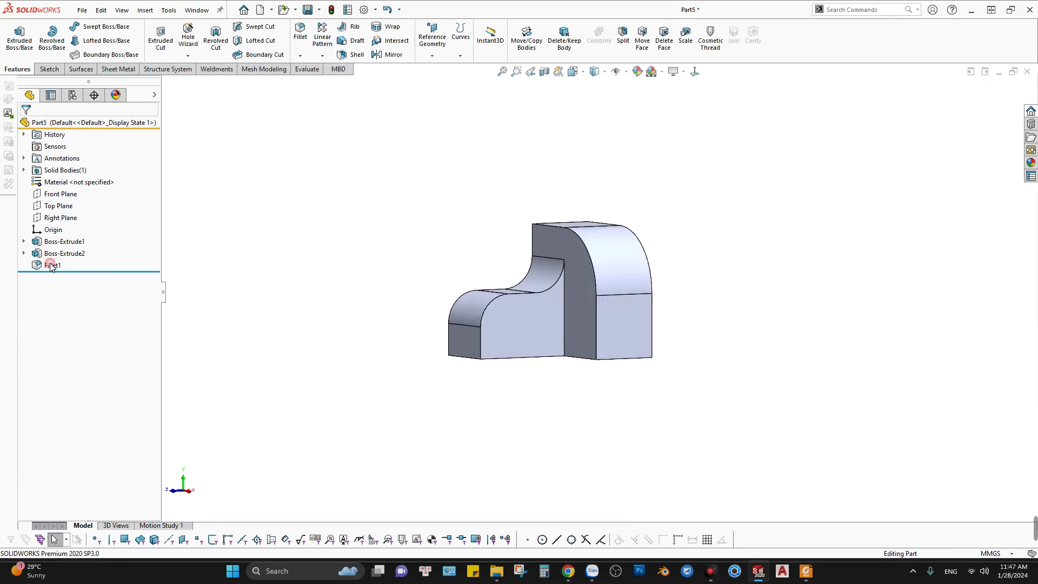
pyautogui.click(25, 253)
pyautogui.click(66, 265)
# Inspect the filleted part against the Lesson 45 drawing, then return to the PDF
pyautogui.moveTo(555, 347)
pyautogui.mouseDown(button='middle')
pyautogui.moveTo(551, 324)
pyautogui.moveTo(506, 285)
pyautogui.mouseUp(button='middle')
pyautogui.hotkey('alt', 'Tab')
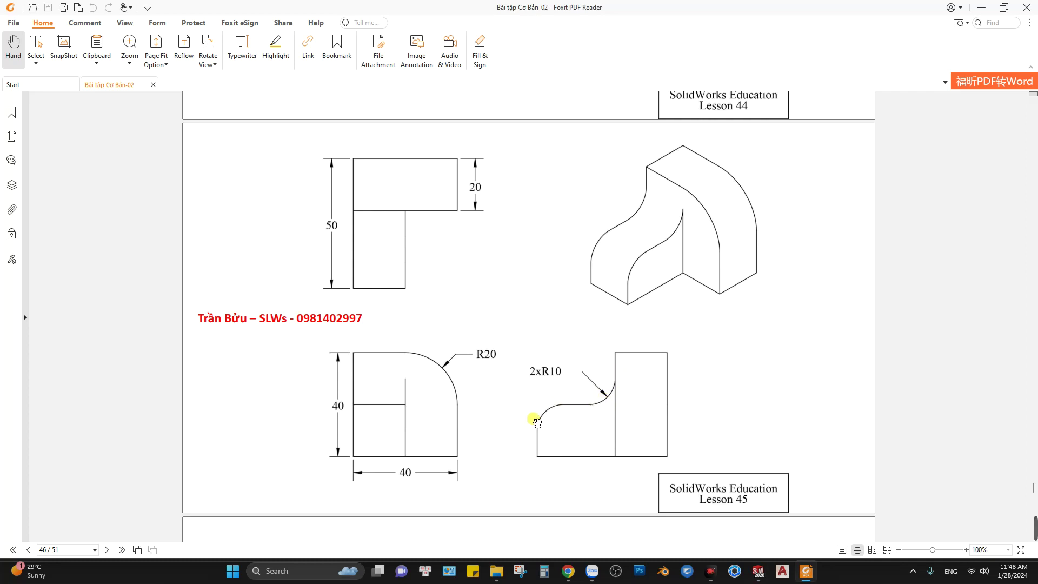
pyautogui.hotkey('alt', 'Tab')
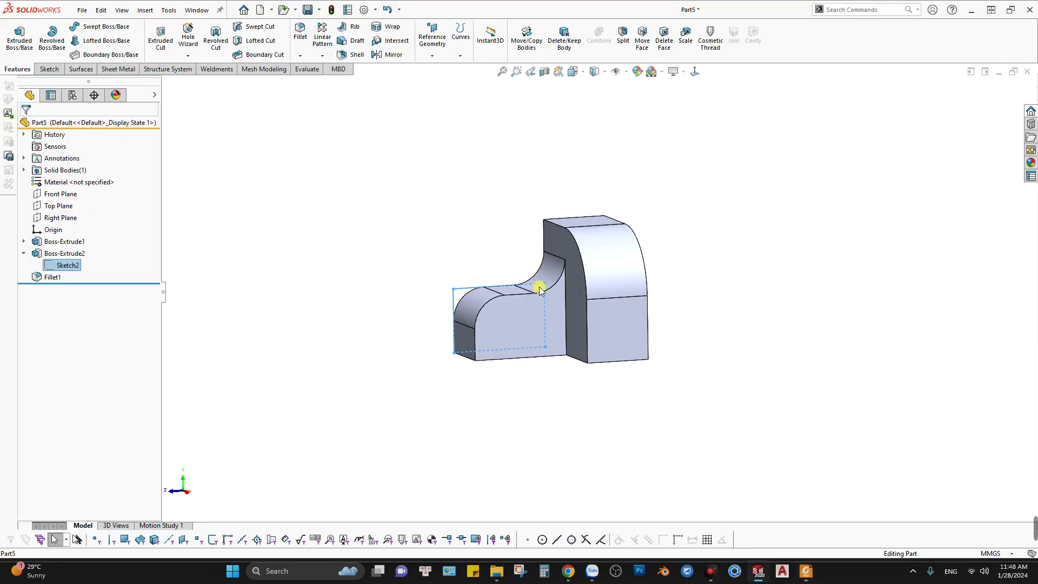
pyautogui.moveTo(460, 286)
pyautogui.mouseDown(button='middle')
pyautogui.moveTo(561, 327)
pyautogui.moveTo(482, 176)
pyautogui.mouseUp(button='middle')
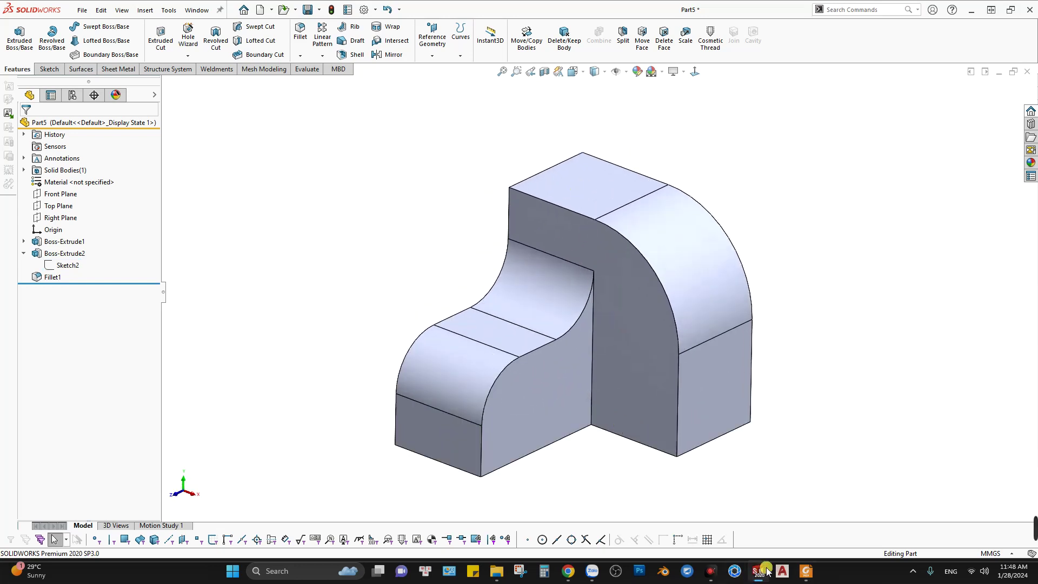
pyautogui.click(806, 572)
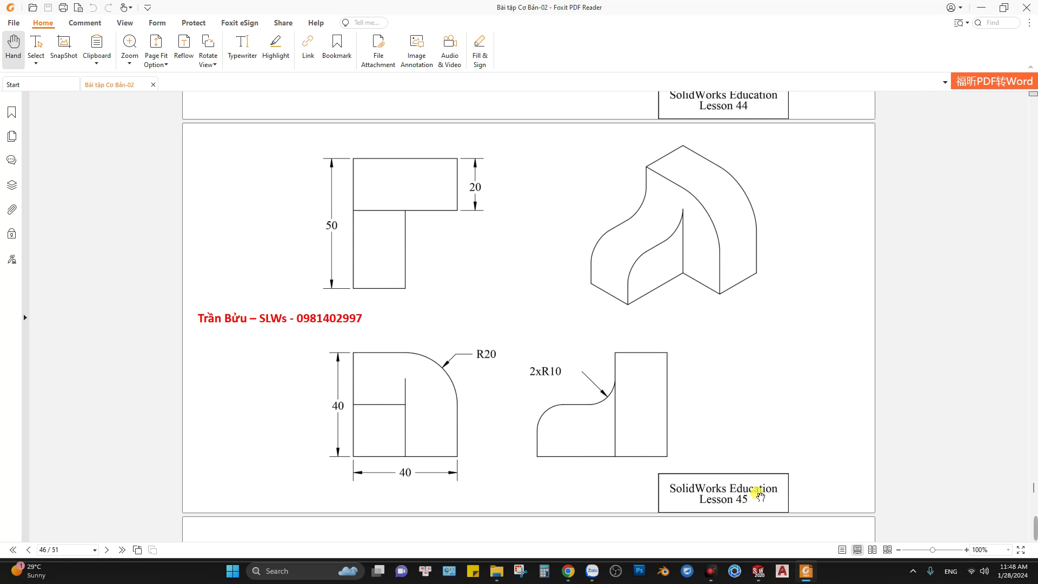
# Open the SOLIDWORKS - DESIGN Facebook group, scroll its pinned post, and open then close group search
pyautogui.click(568, 571)
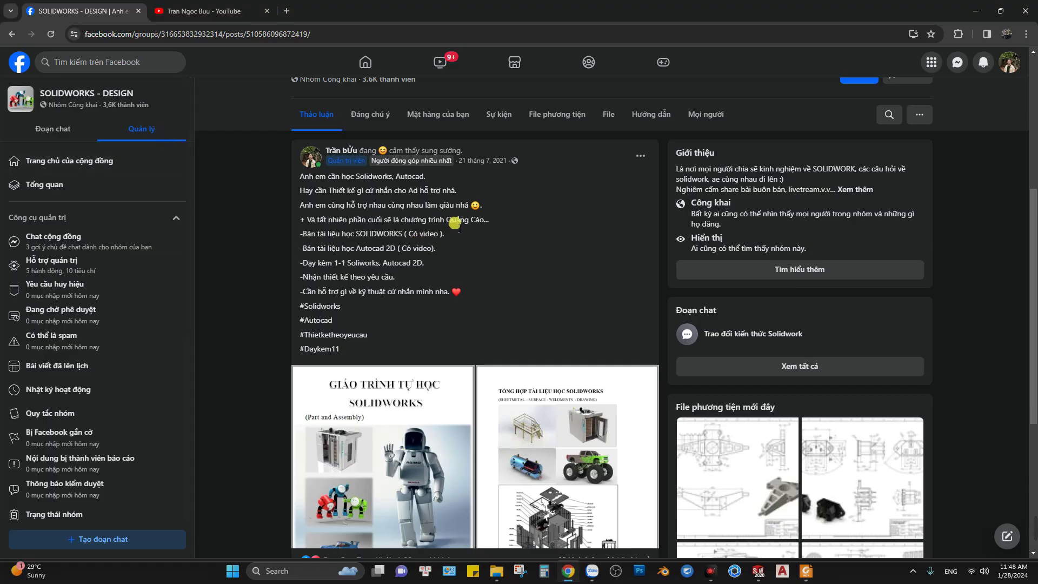
pyautogui.scroll(1, 351, 254)
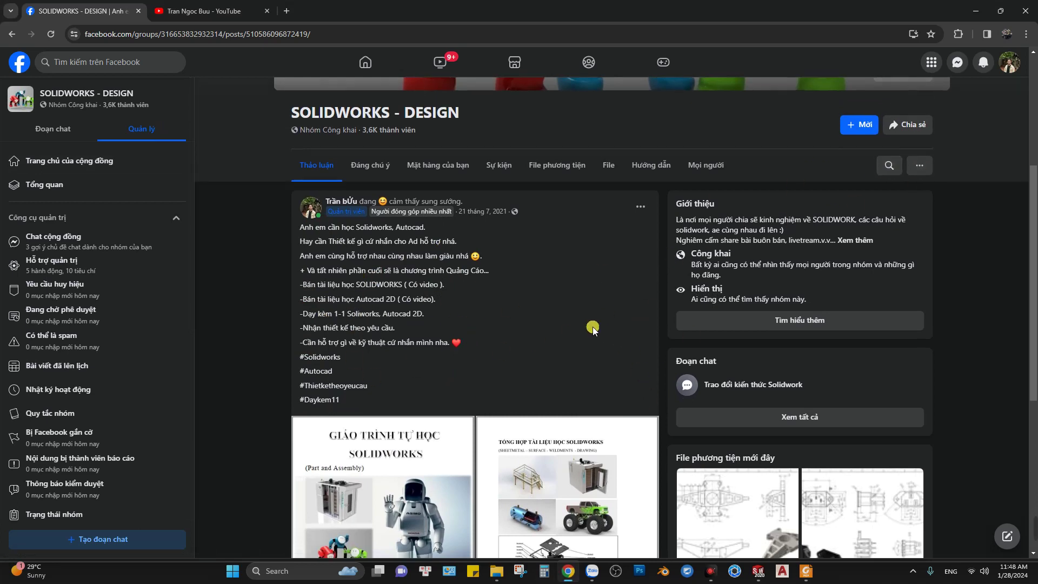
pyautogui.scroll(-5, 725, 414)
pyautogui.scroll(3, 703, 378)
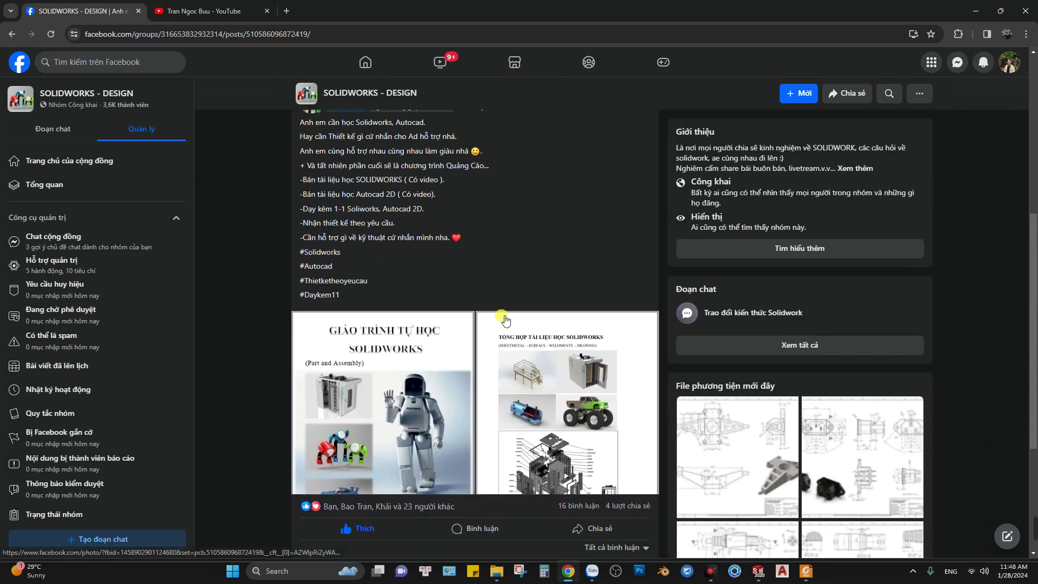
pyautogui.scroll(3, 610, 262)
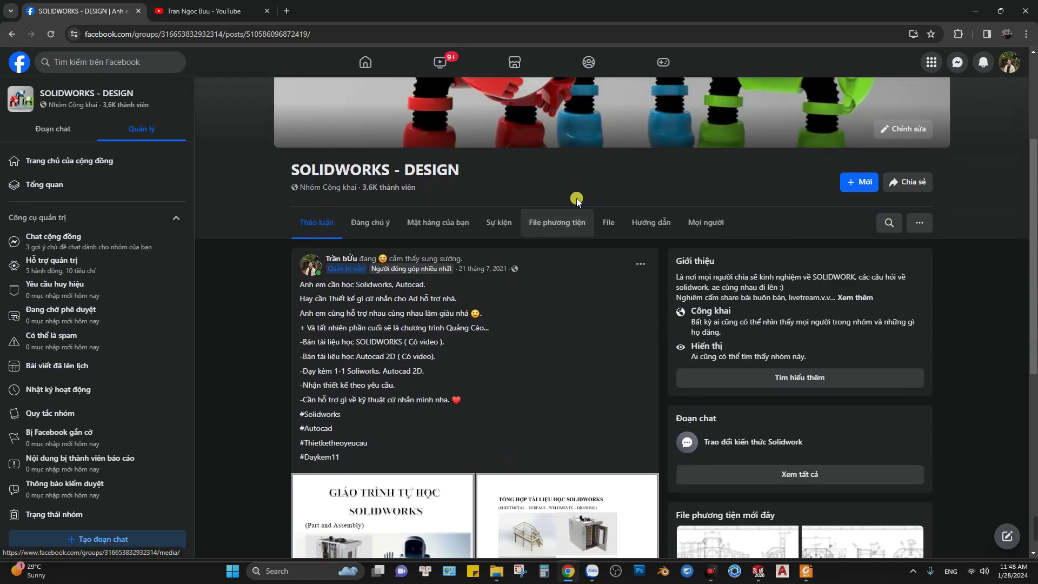
pyautogui.click(889, 223)
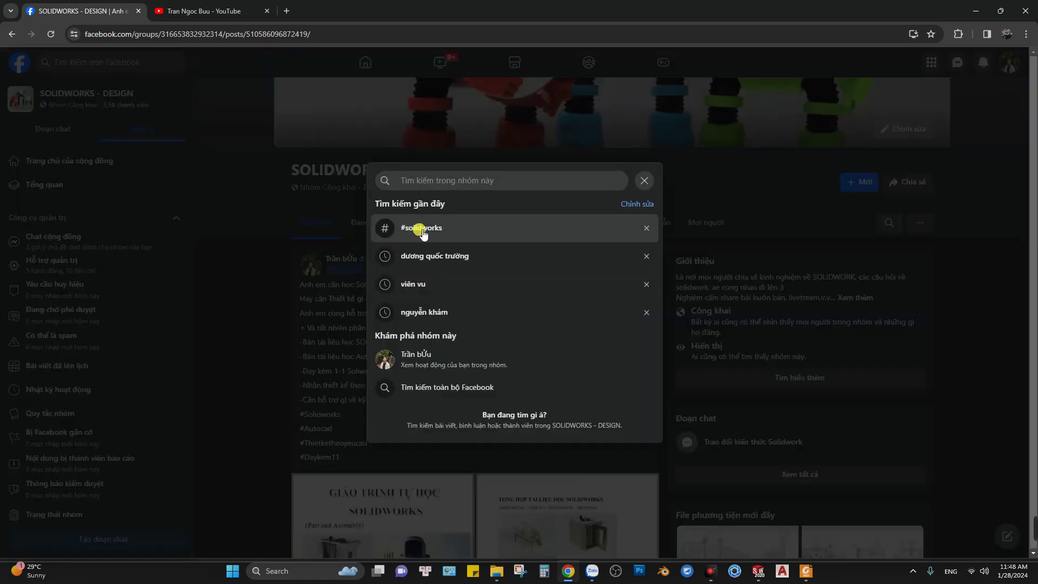
pyautogui.click(646, 182)
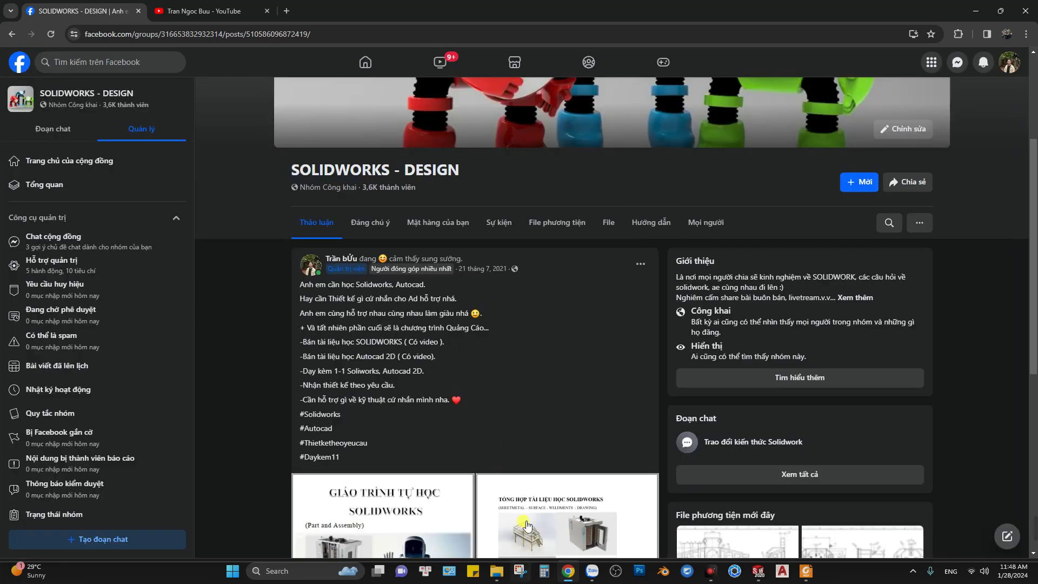
# Browse the channel's Solidworks-Bài tập exercise videos on YouTube, then return to the Lesson 45 PDF drawing
pyautogui.click(210, 6)
pyautogui.click(134, 17)
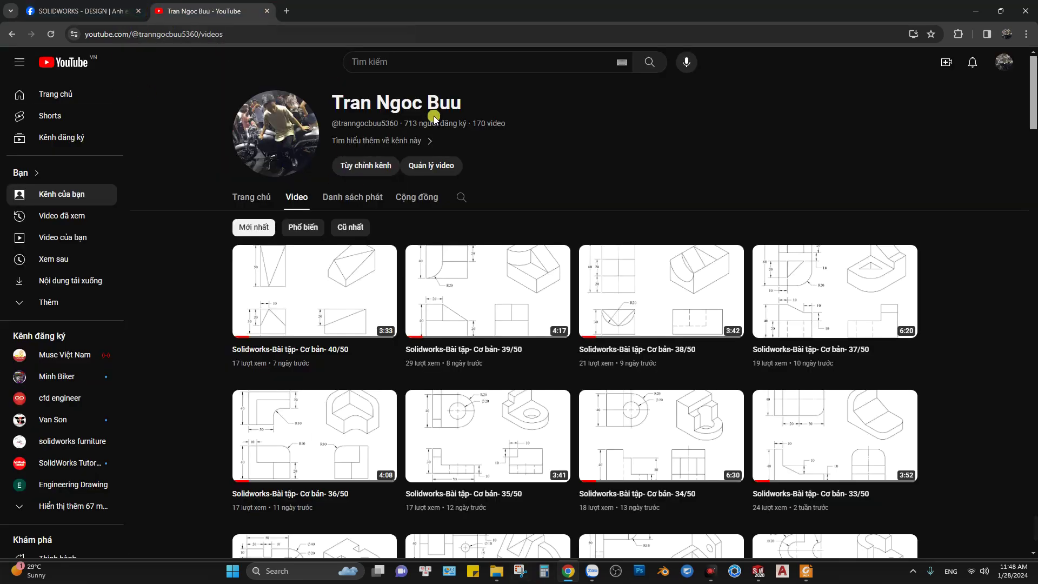
pyautogui.scroll(-2, 529, 427)
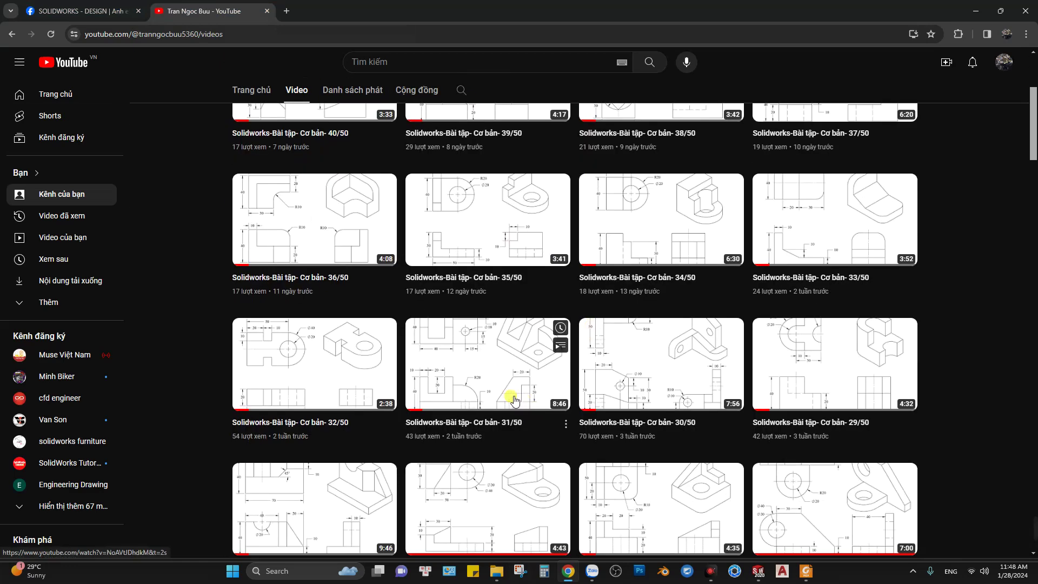
pyautogui.scroll(-3, 492, 365)
pyautogui.scroll(-4, 492, 357)
pyautogui.scroll(-4, 484, 354)
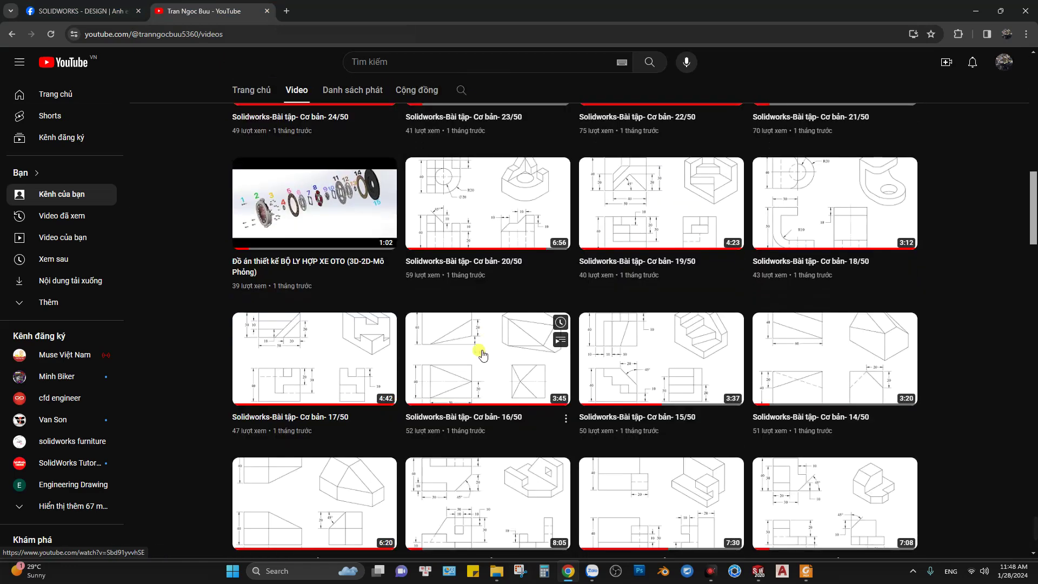
pyautogui.scroll(-3, 514, 356)
pyautogui.scroll(1, 533, 379)
pyautogui.scroll(5, 528, 389)
pyautogui.scroll(4, 528, 389)
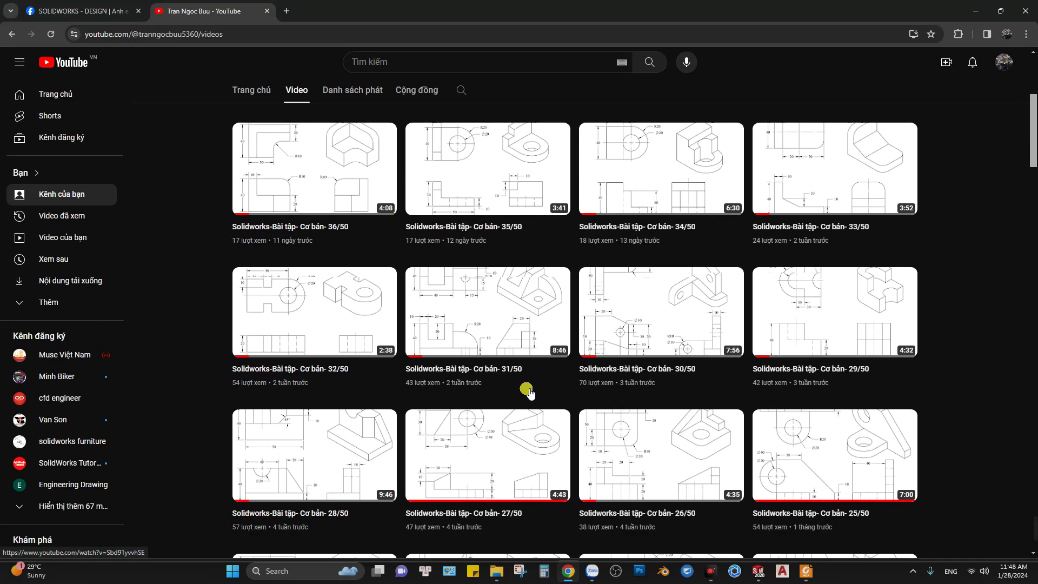
pyautogui.scroll(5, 529, 390)
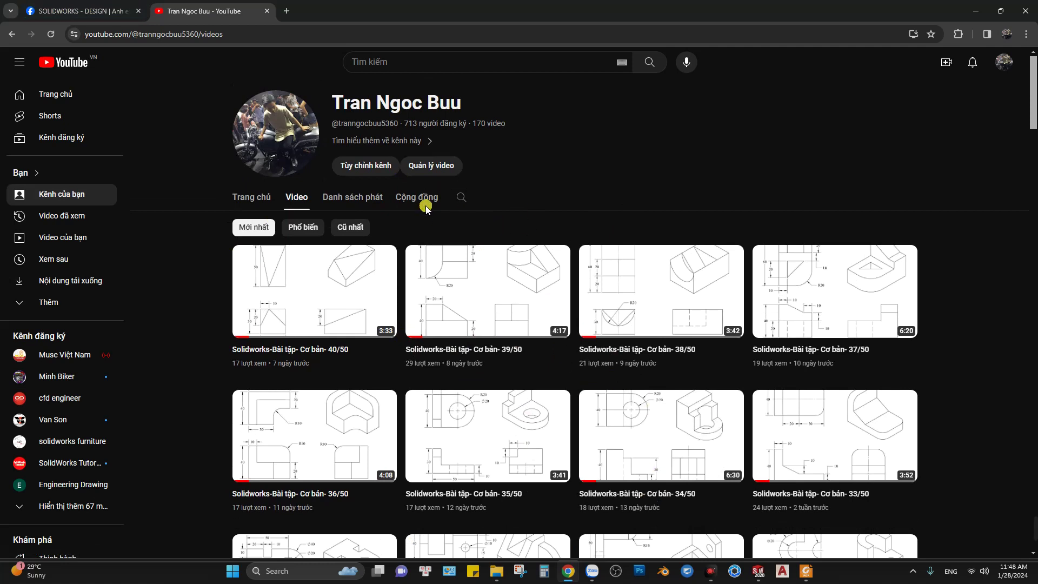
pyautogui.click(976, 11)
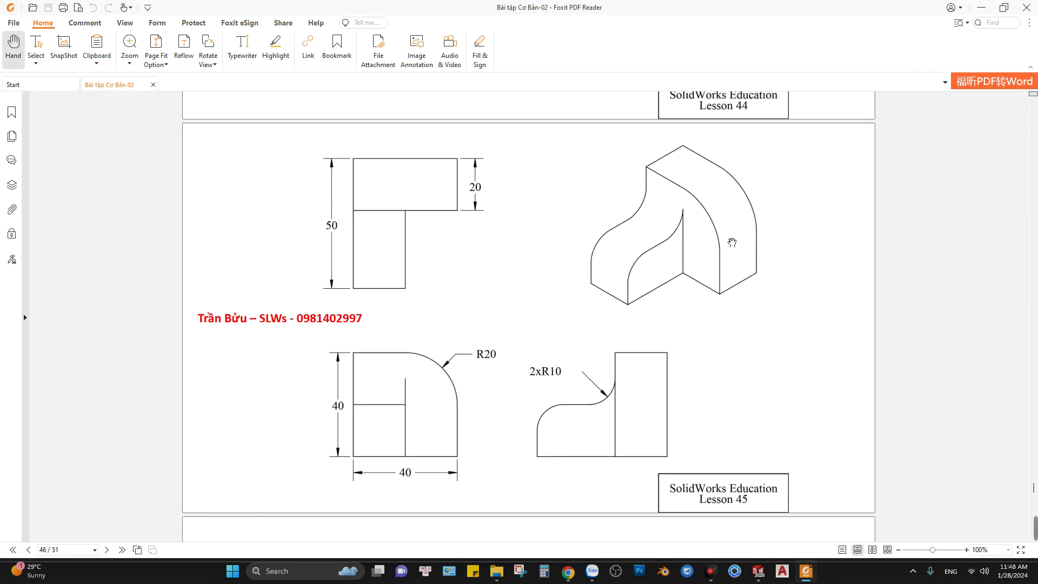